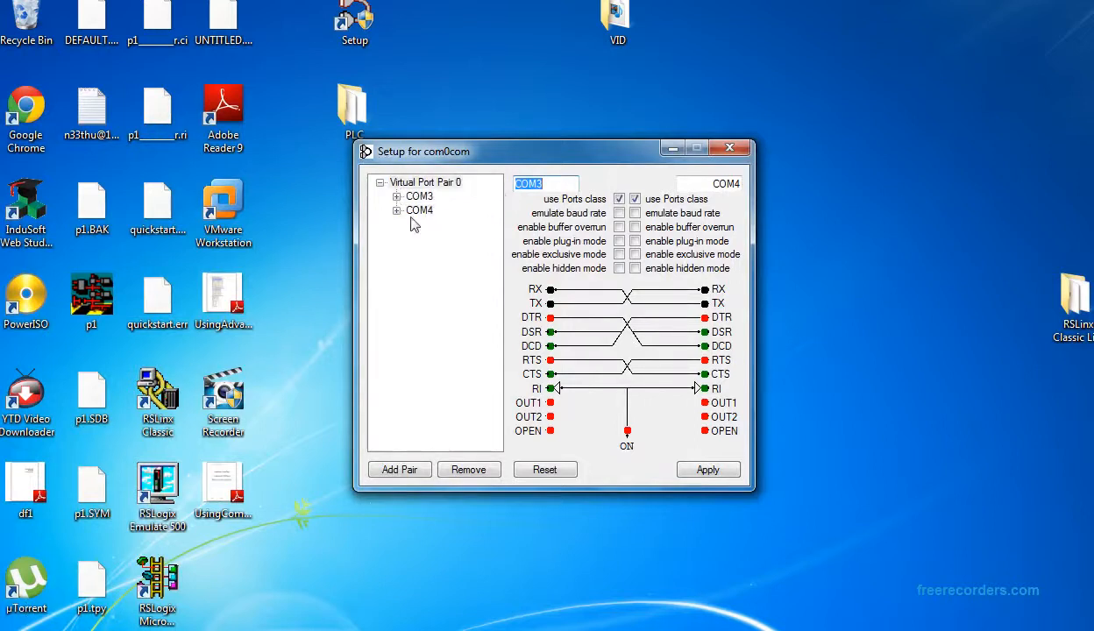
Check the com0com serial ports under Ports (COM & LPT) in Device Manager, and minimize the com0com setup window.
left_click(18, 630)
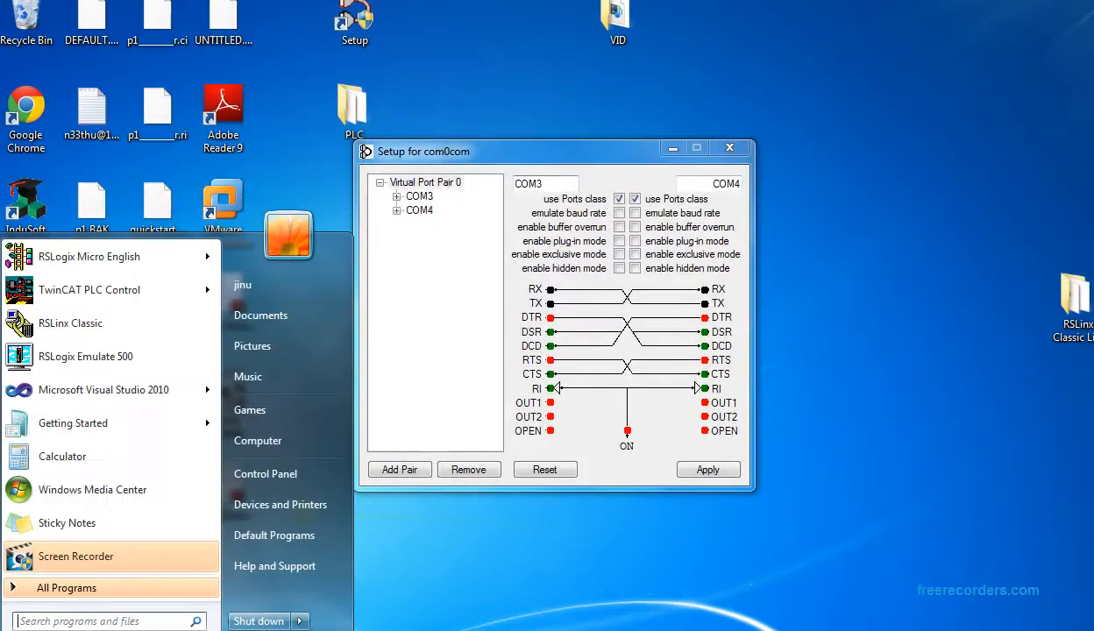
right_click(274, 441)
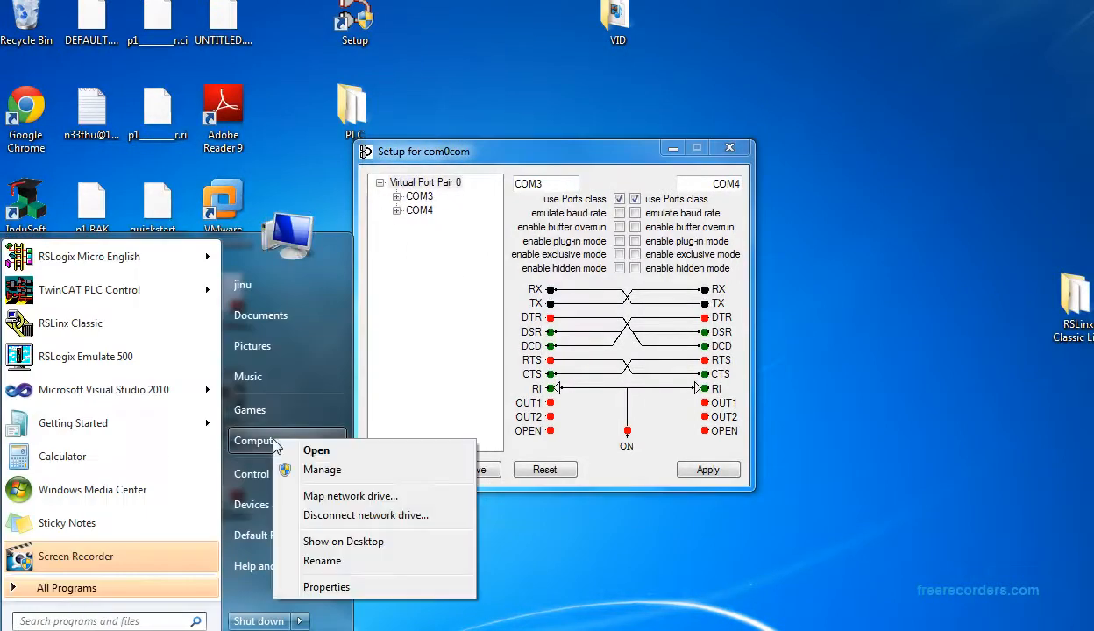
left_click(318, 471)
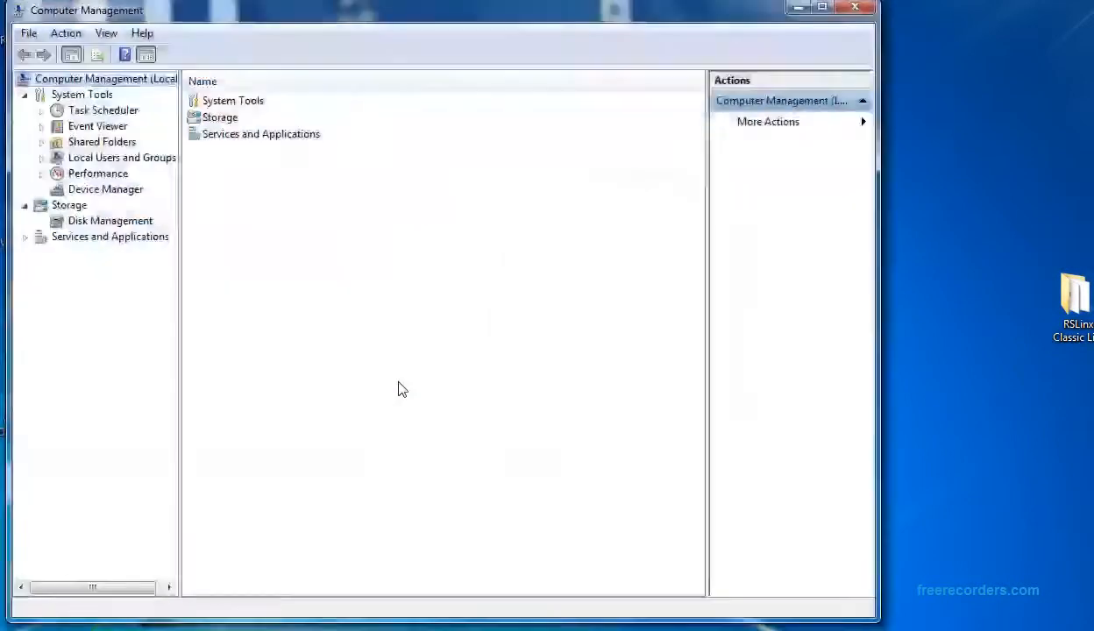
left_click(100, 192)
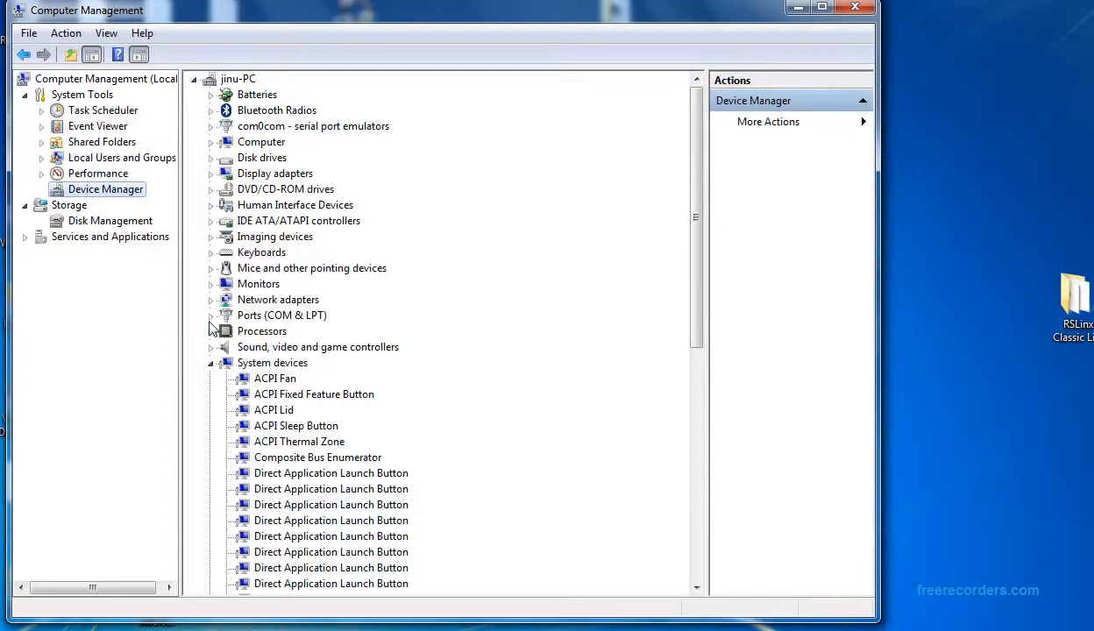
left_click(210, 317)
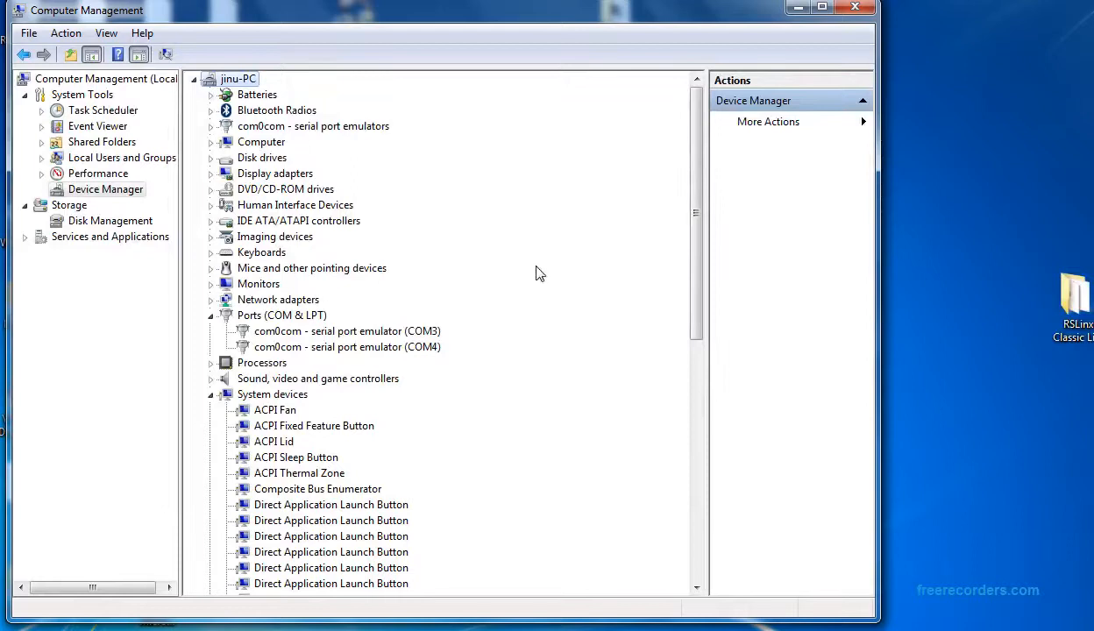
left_click(856, 10)
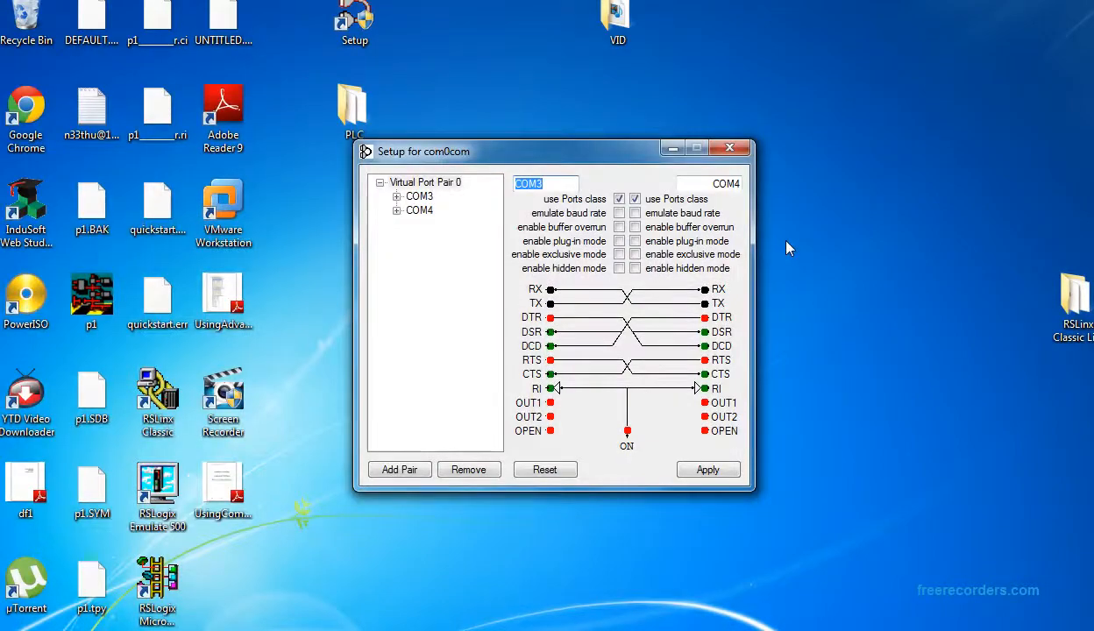
left_click(670, 149)
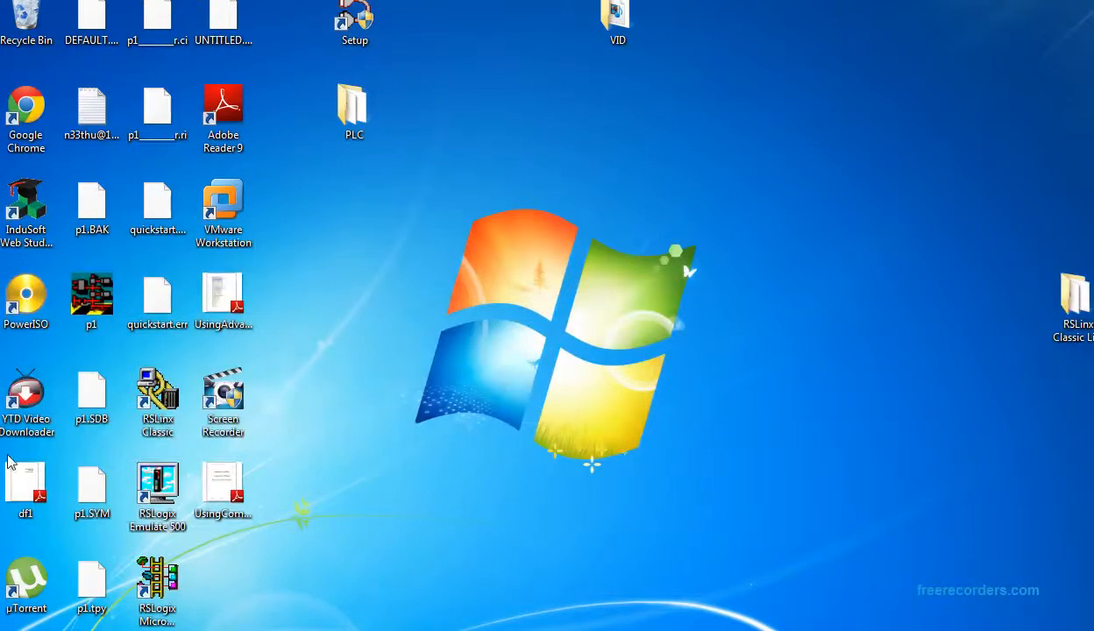
Open the Computer window in Windows Explorer and maximize it.
left_click(20, 630)
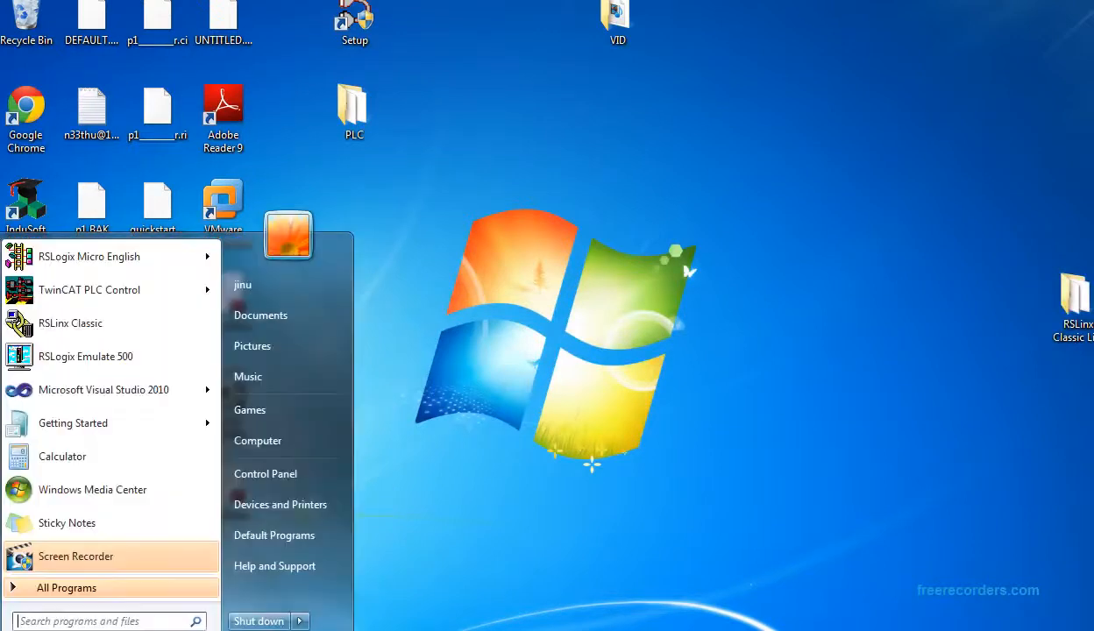
left_click(269, 441)
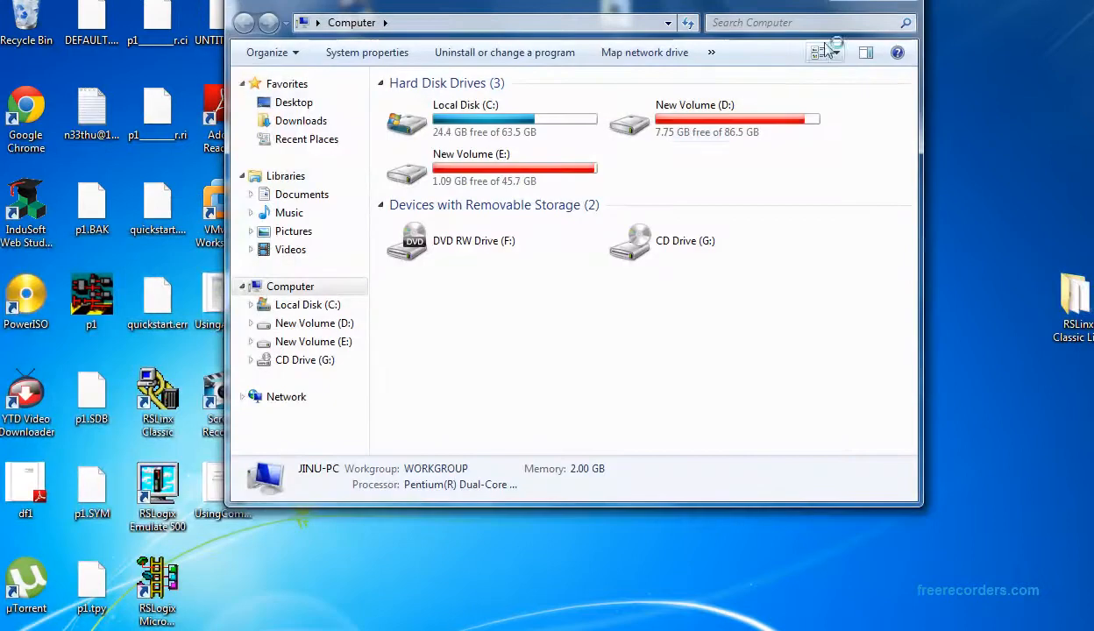
left_click(868, 1)
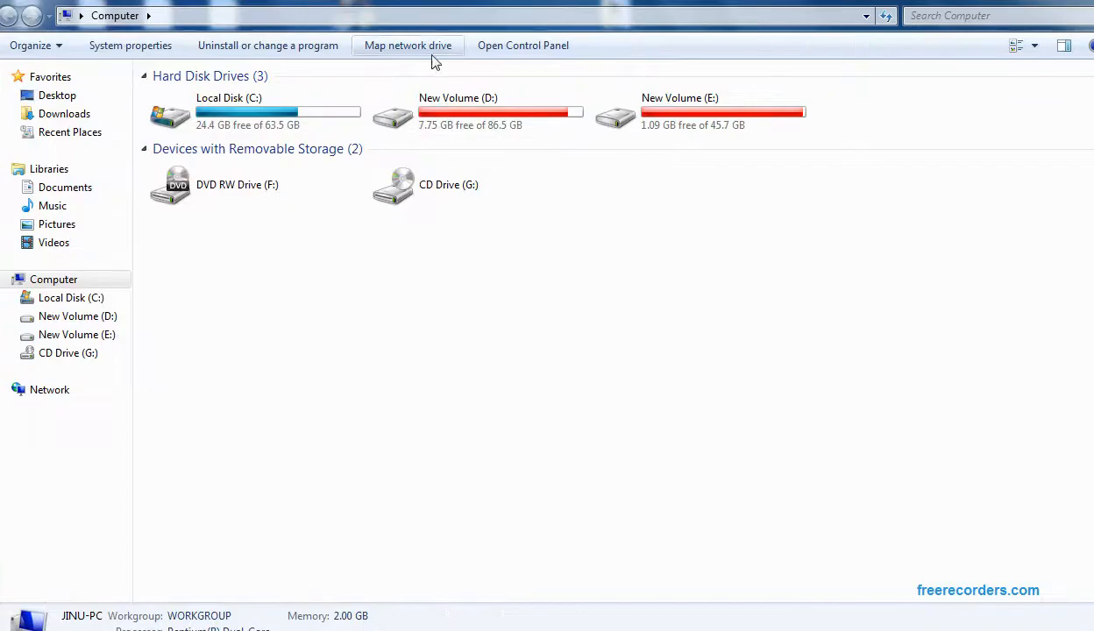
left_click(19, 630)
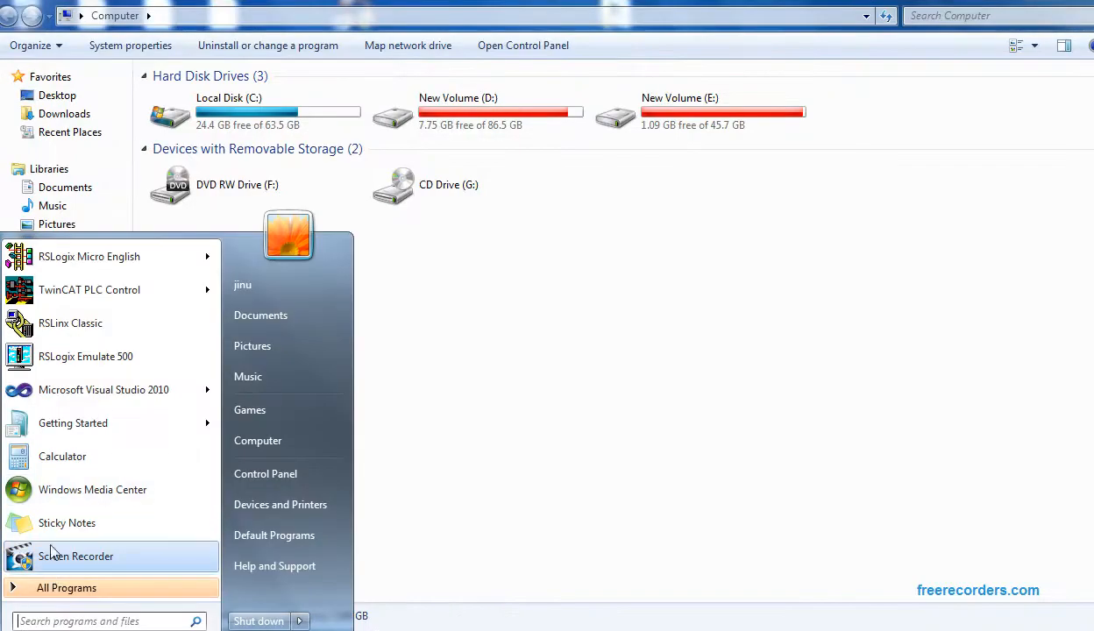
mouse_move(161, 393)
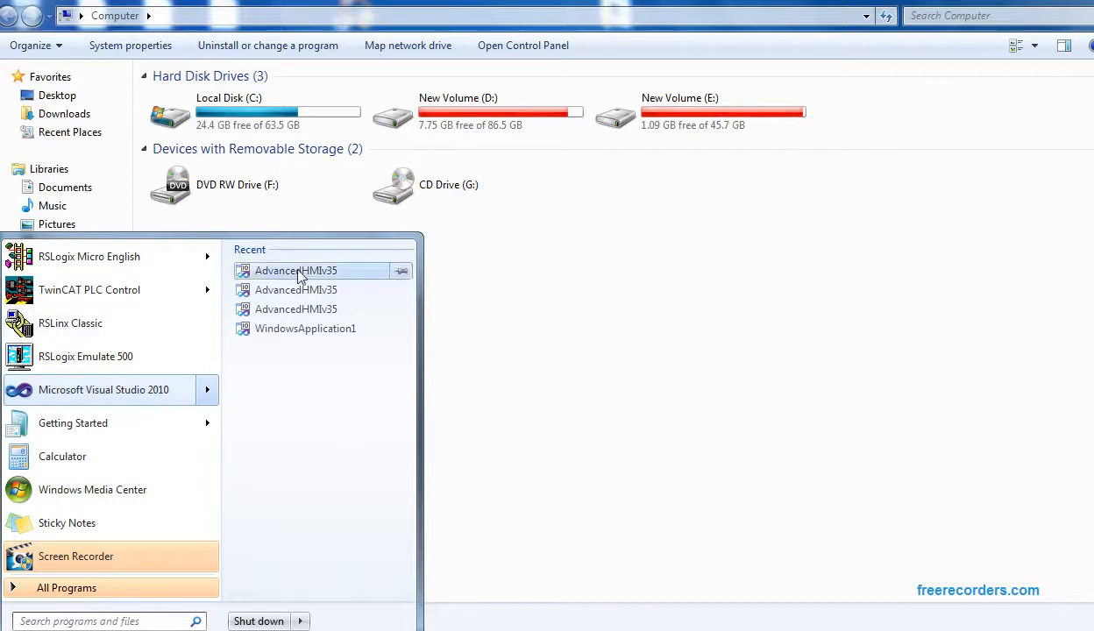
left_click(498, 274)
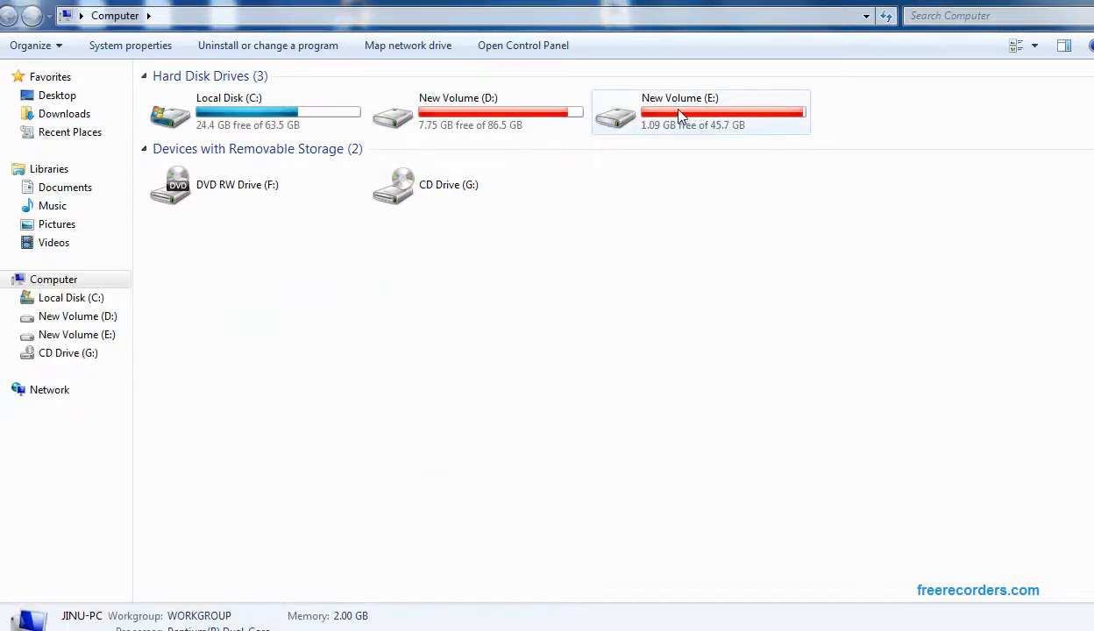
Open the AdvancedHMIv35 solution in Visual Studio from the AdvancedHMIBeta363 (1) folder on New Volume (D:).
double_click(496, 100)
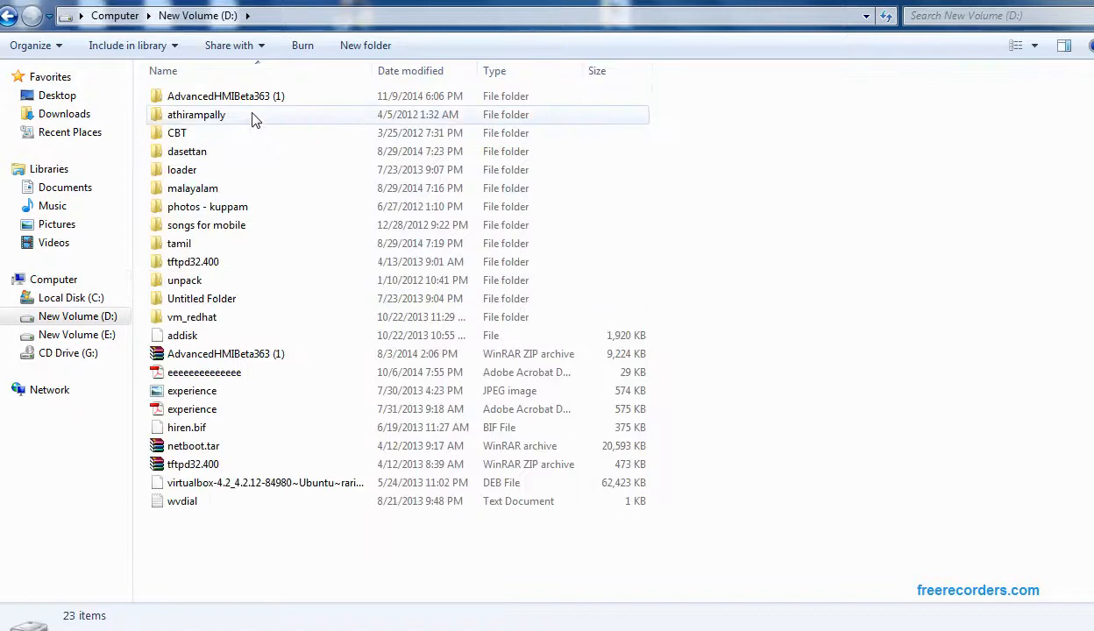
mouse_move(246, 106)
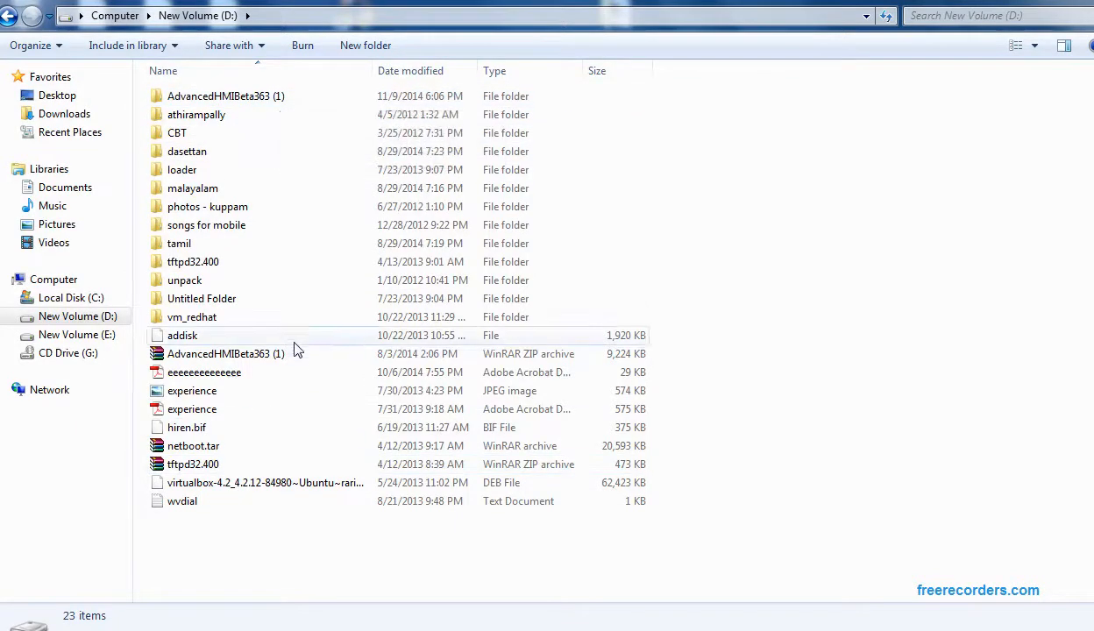
mouse_move(282, 355)
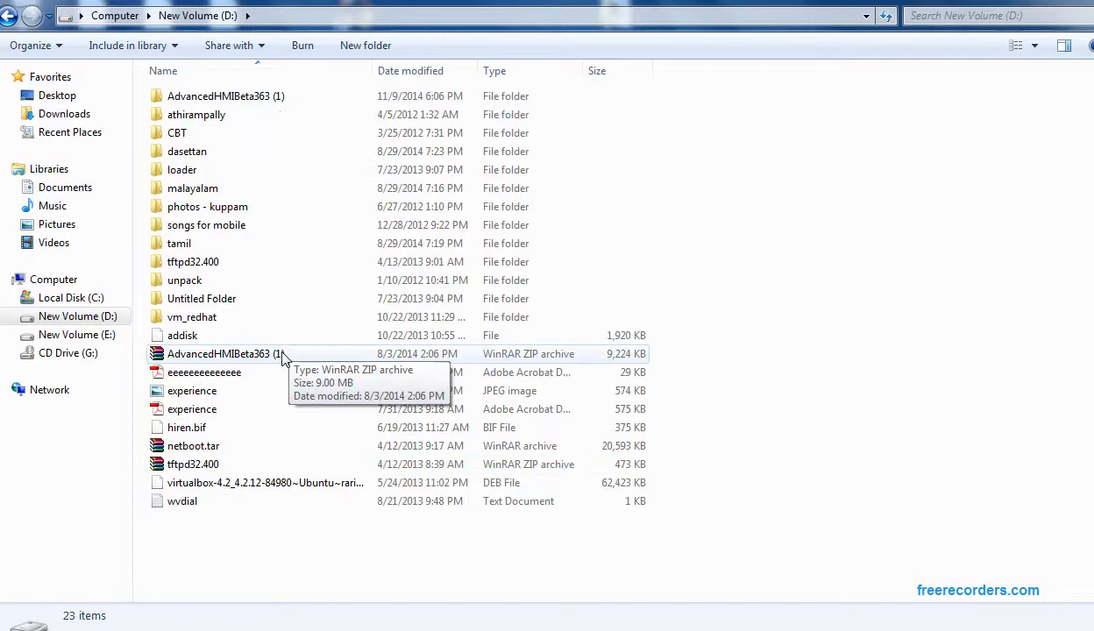
double_click(288, 96)
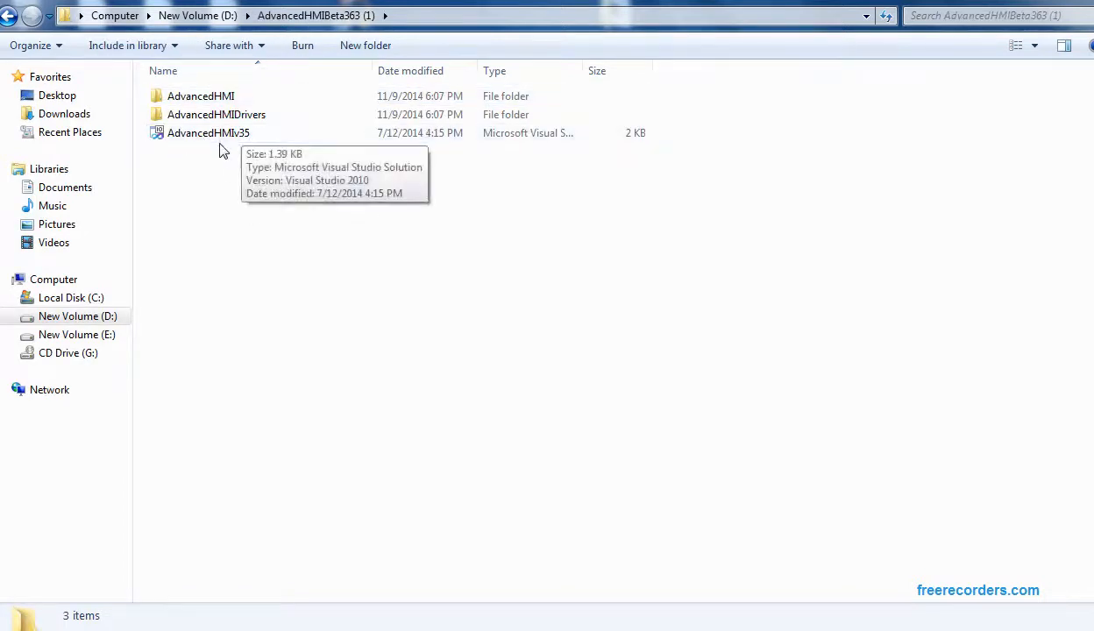
double_click(333, 143)
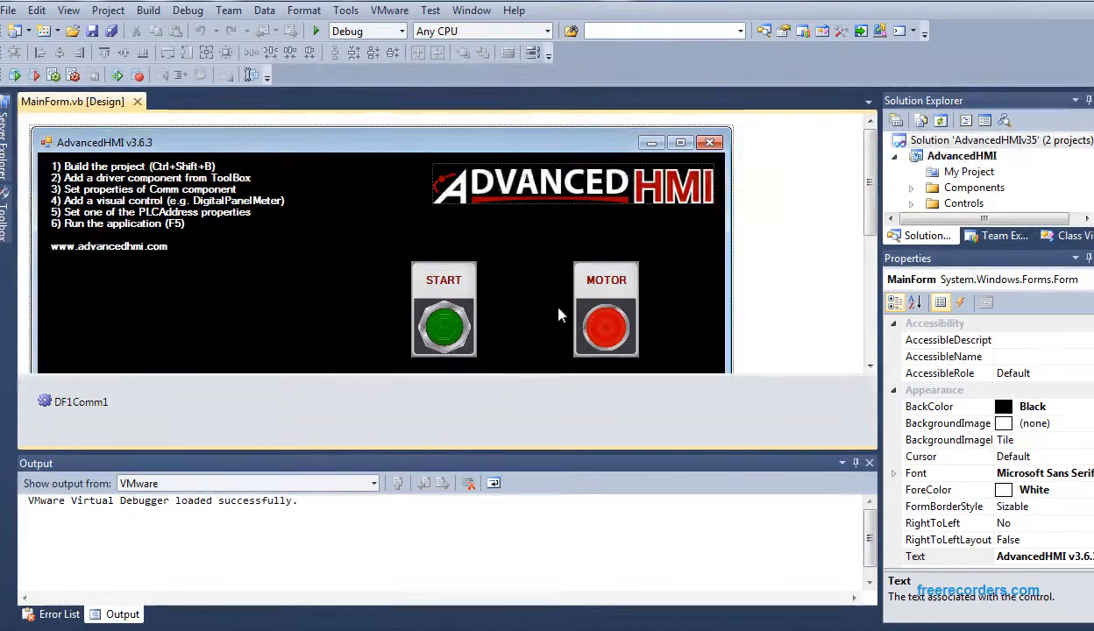
Run the AdvancedHMI project and toggle the START button repeatedly to test the MOTOR indicator.
left_click(316, 31)
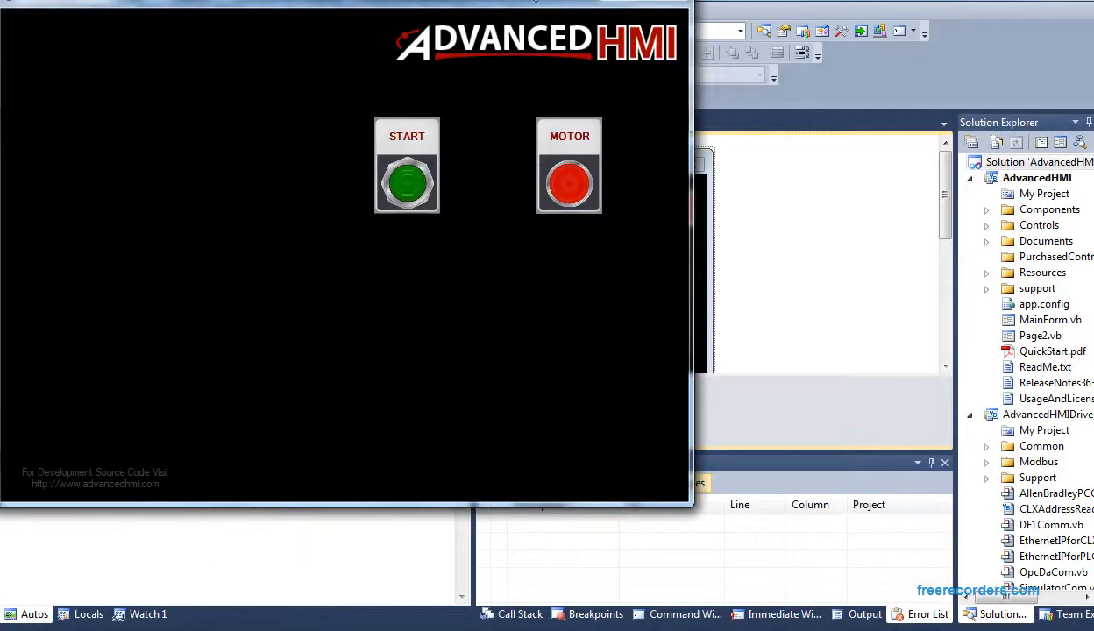
left_click(406, 188)
left_click(406, 187)
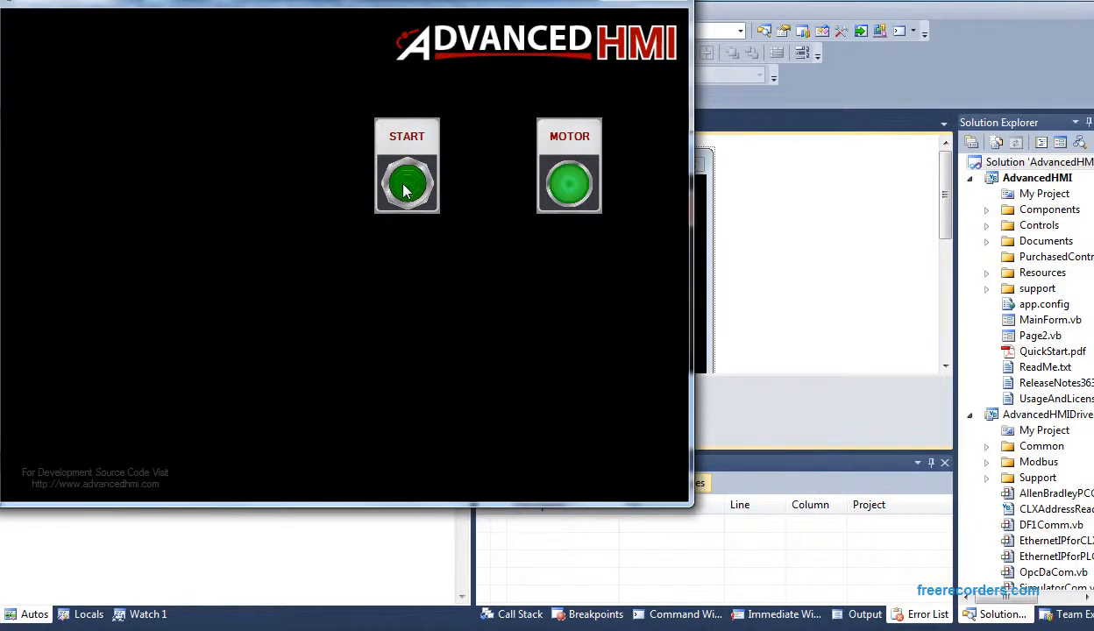
left_click(406, 188)
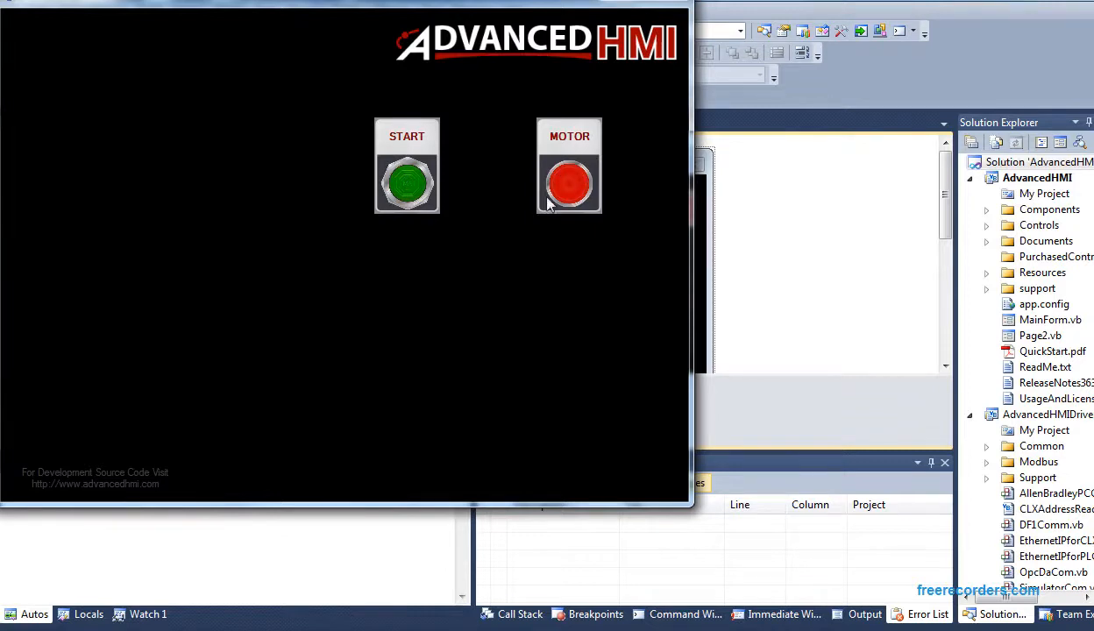
left_click(406, 188)
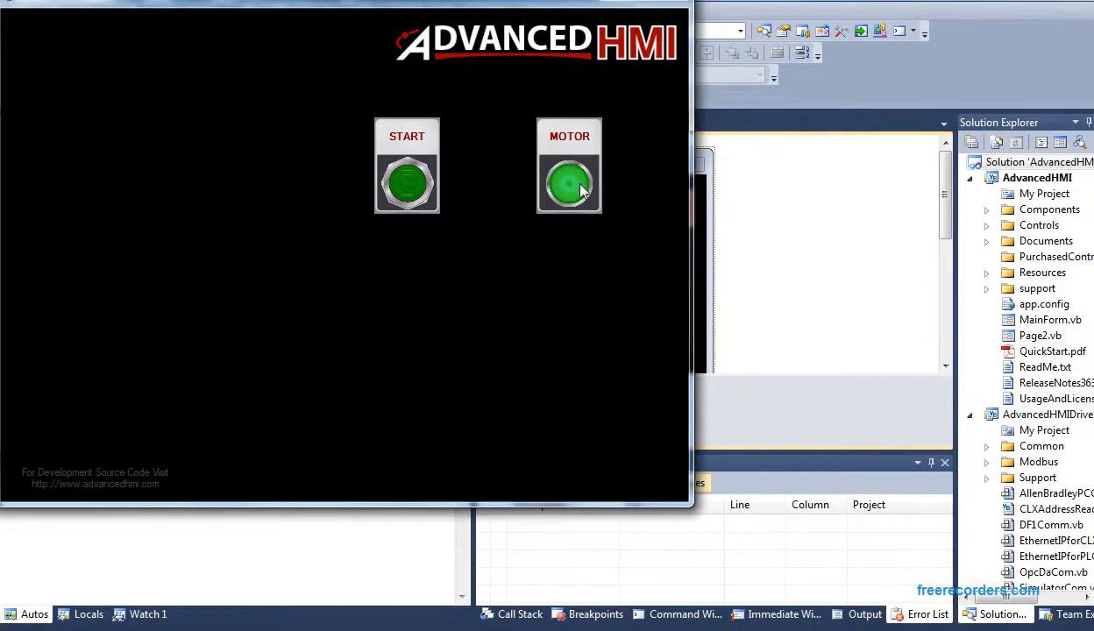
left_click(397, 184)
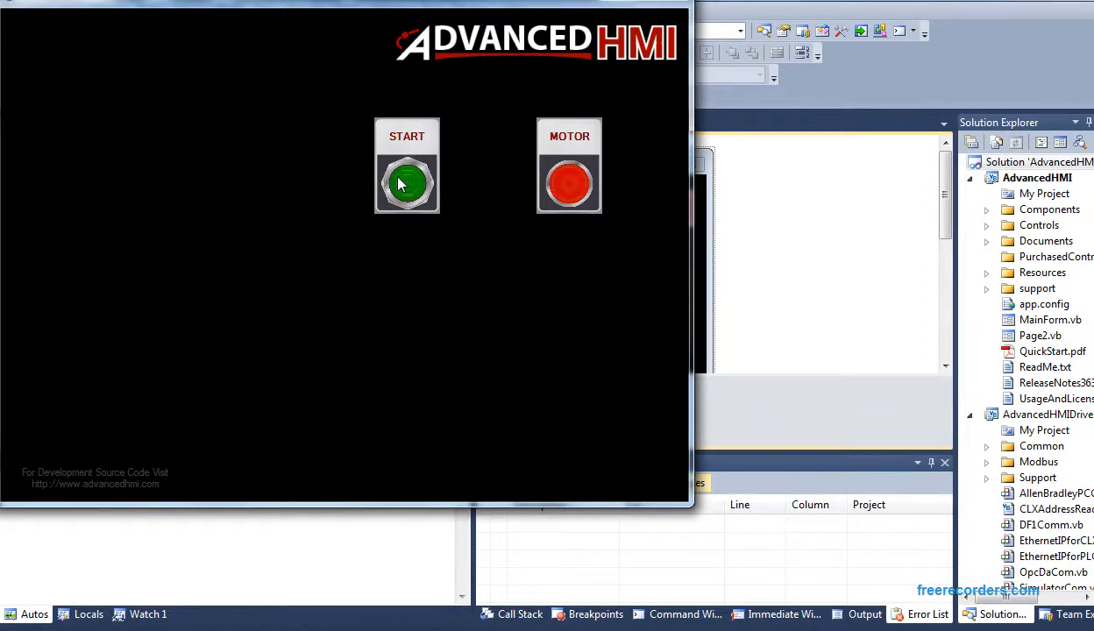
left_click(397, 183)
left_click(397, 183)
left_click(397, 183)
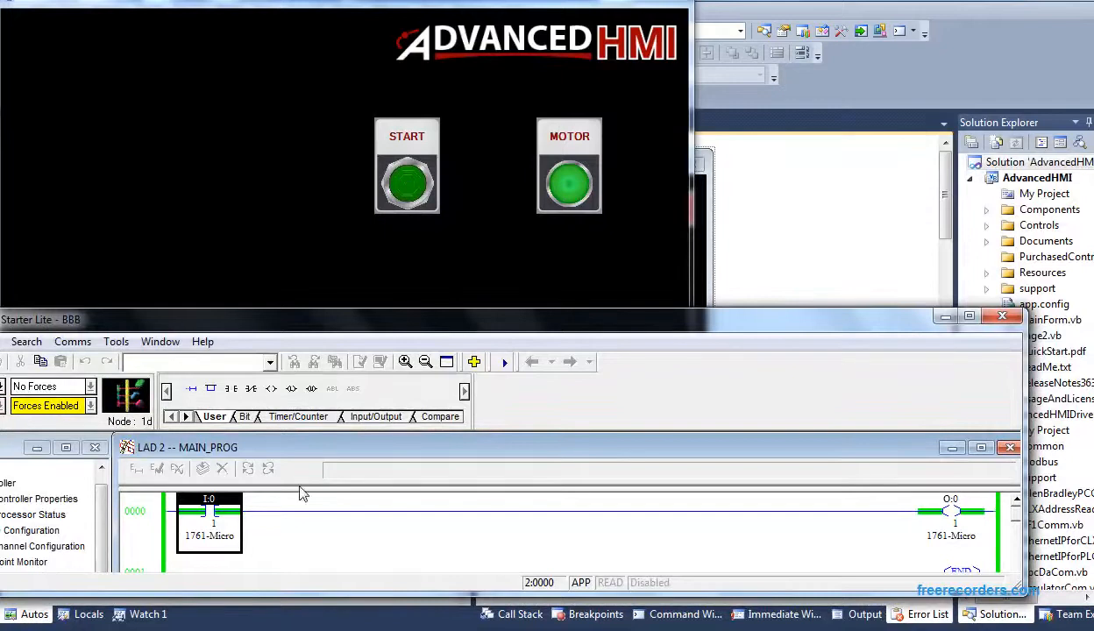
Test the START button against rung 0000 of the MAIN_PROG ladder, and close the running HMI and minimize the ladder window.
left_click(403, 189)
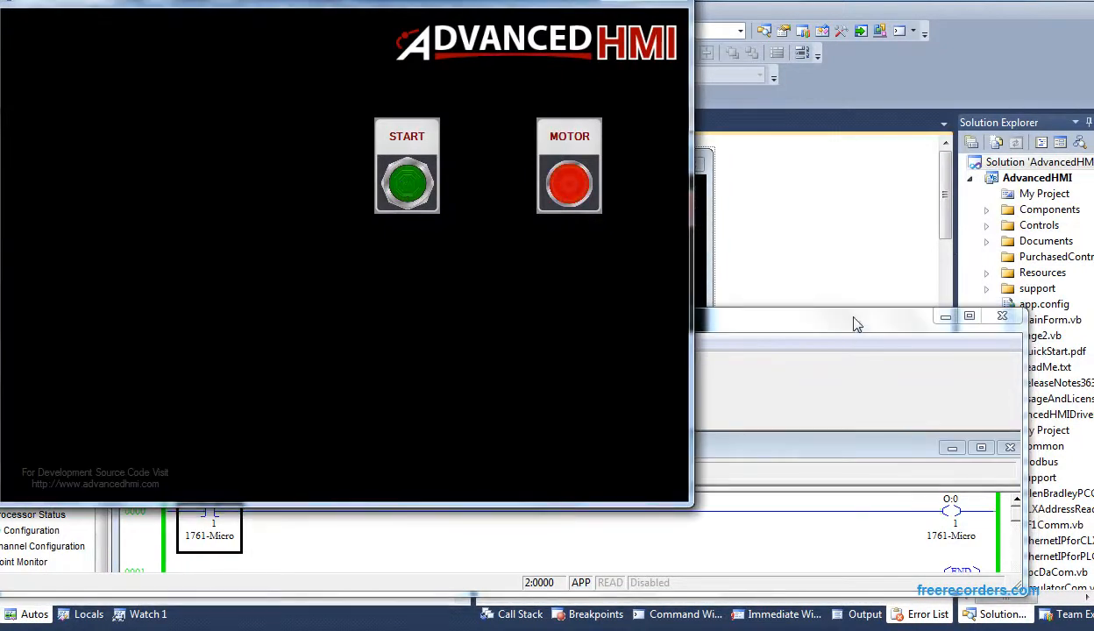
left_click_drag(856, 324, 847, 400)
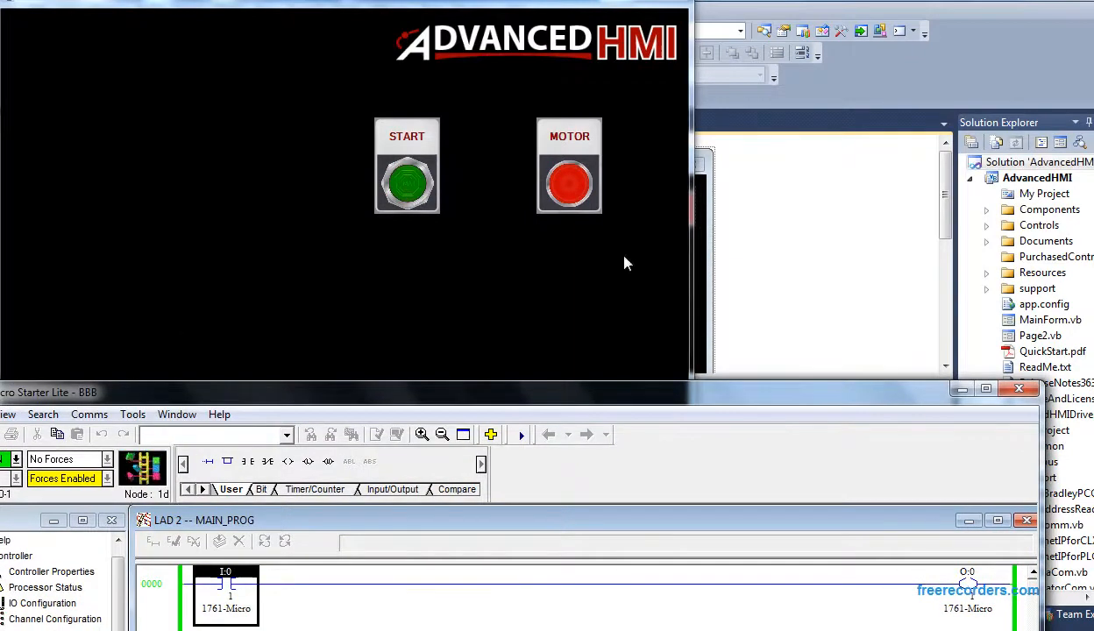
left_click(406, 184)
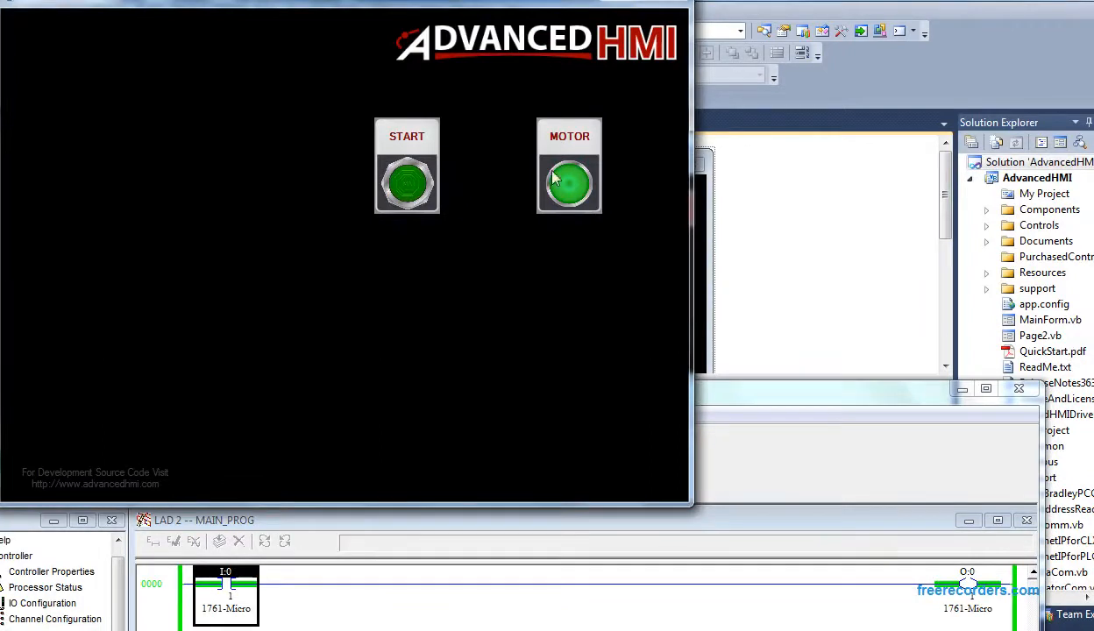
left_click(406, 188)
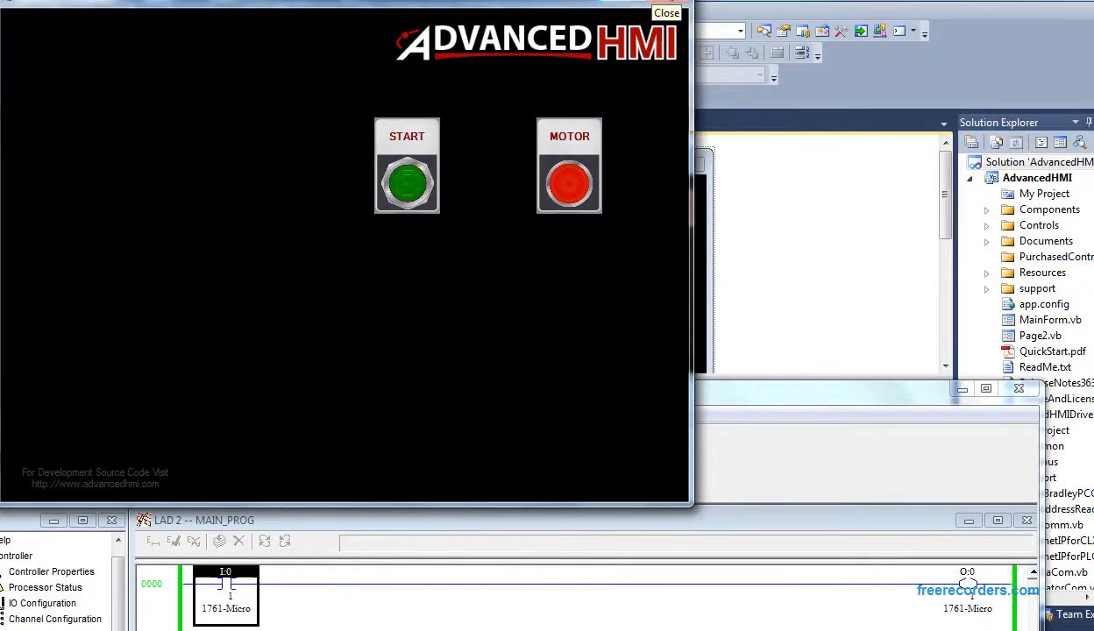
left_click(675, 4)
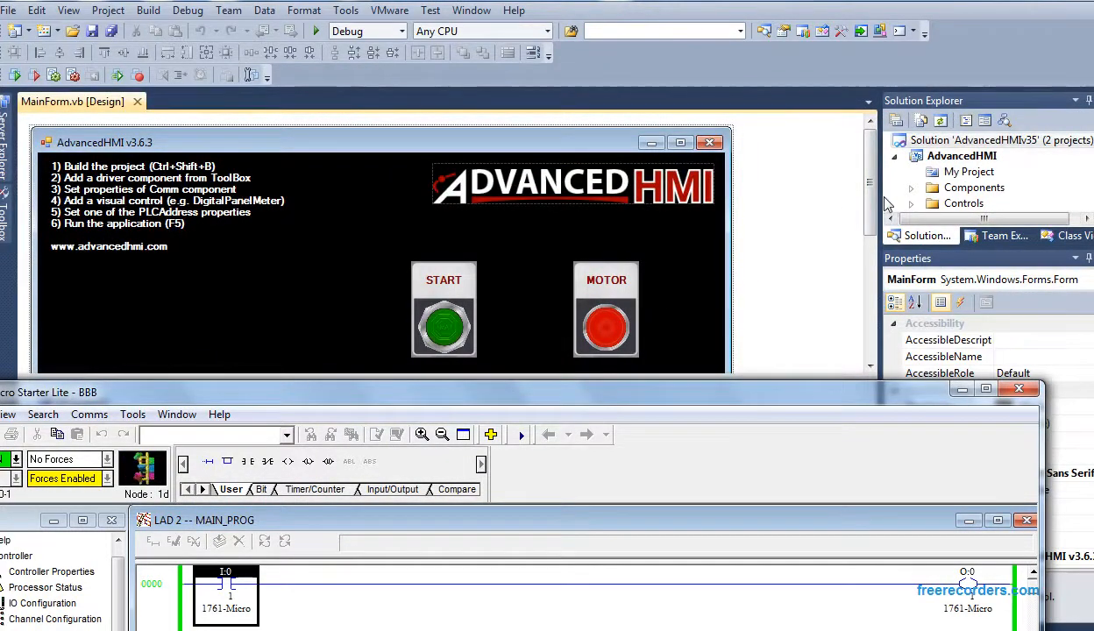
left_click(962, 389)
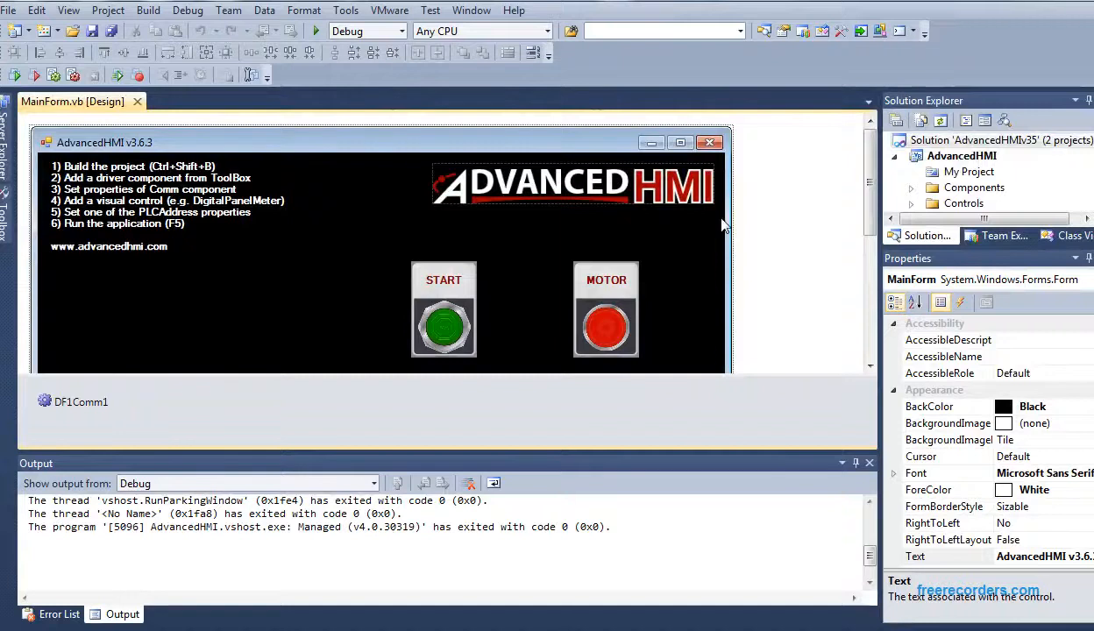
Locate the DF1Comm driver in the Toolbox under AdvancedHMIDrivers Components.
left_click(5, 217)
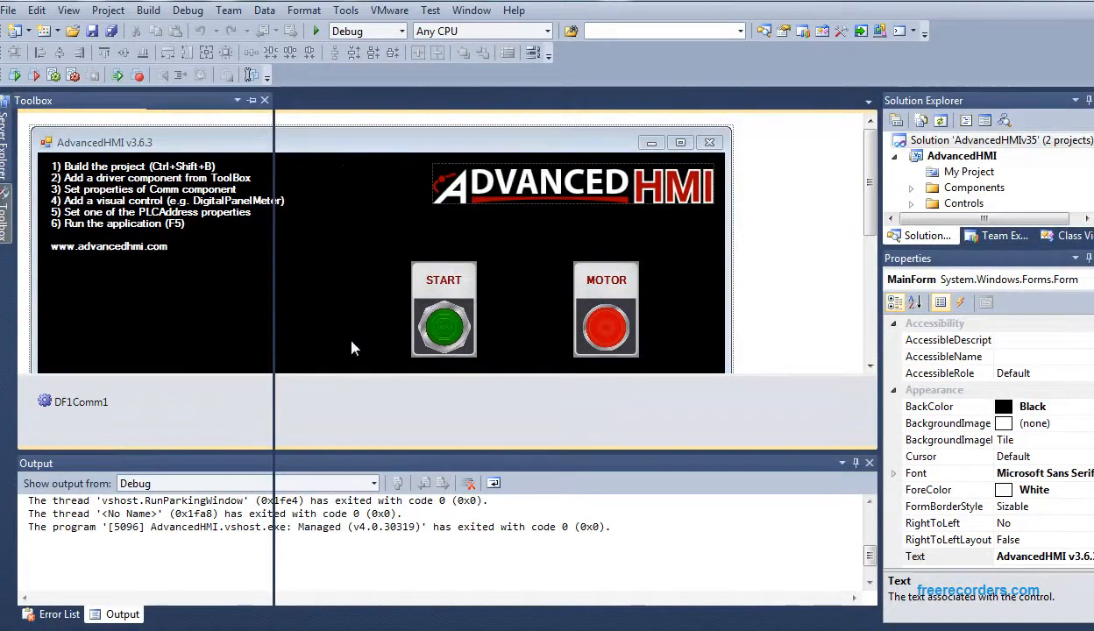
left_click(4, 144)
left_click(5, 217)
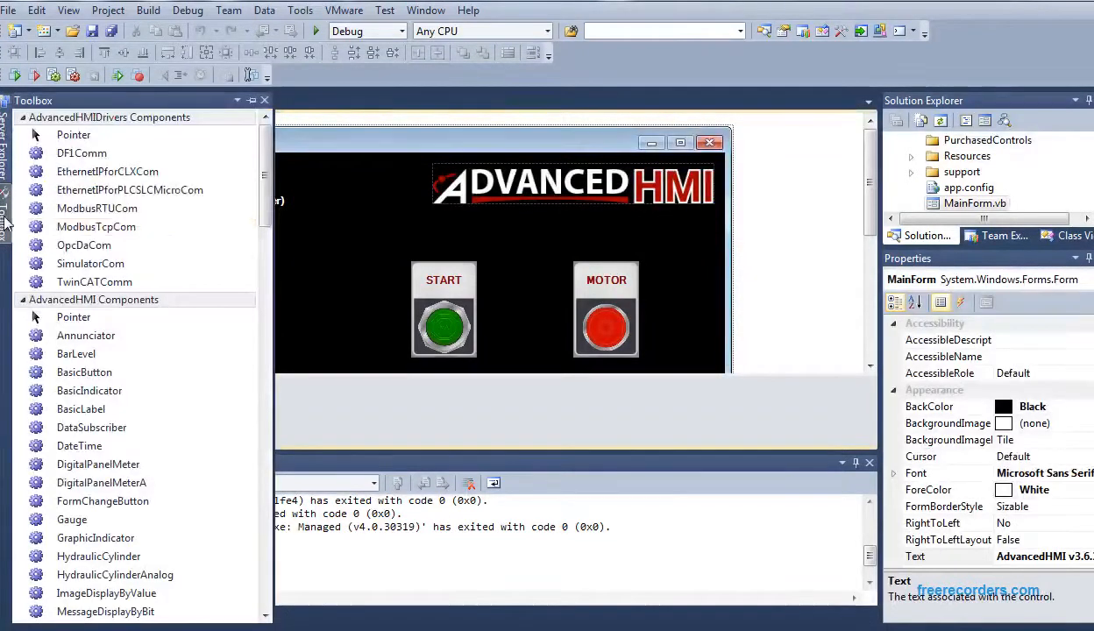
left_click(310, 182)
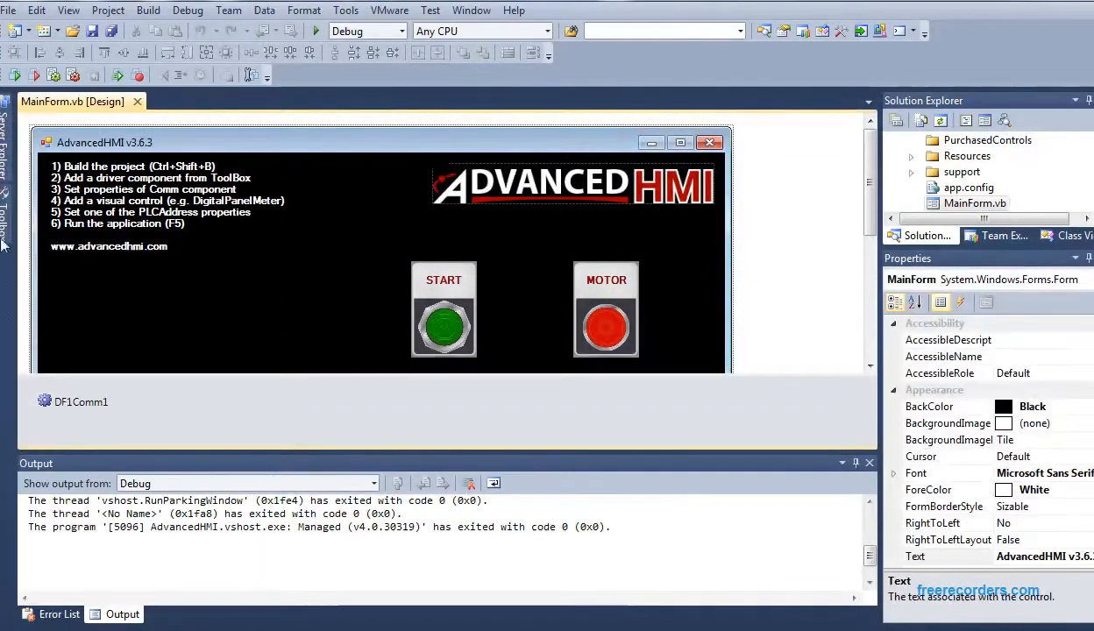
left_click(4, 237)
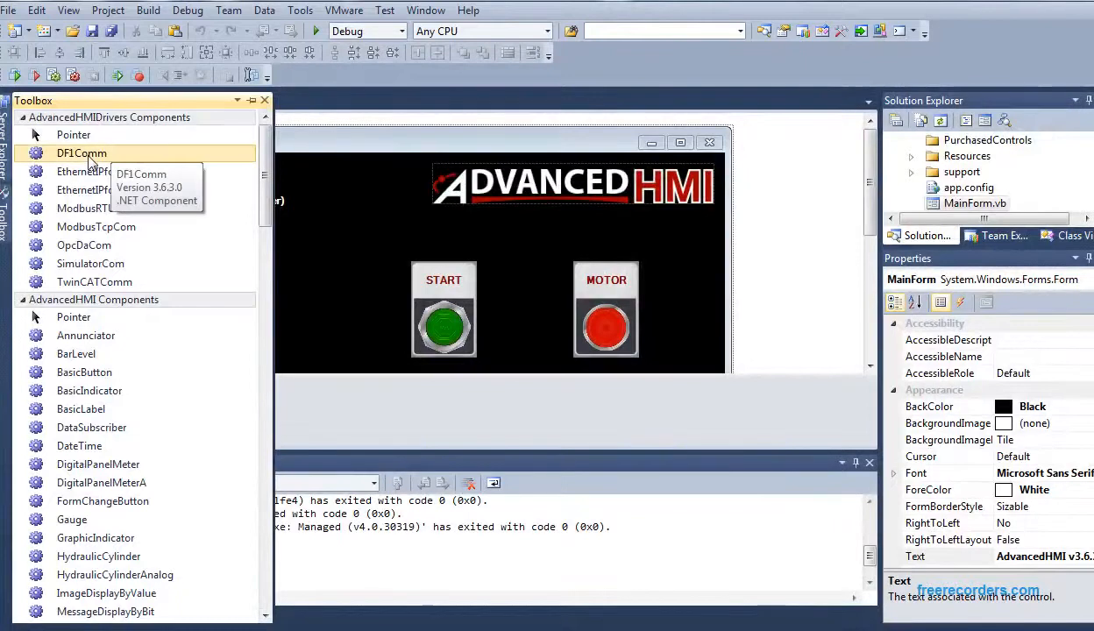
left_click_drag(90, 161, 345, 324)
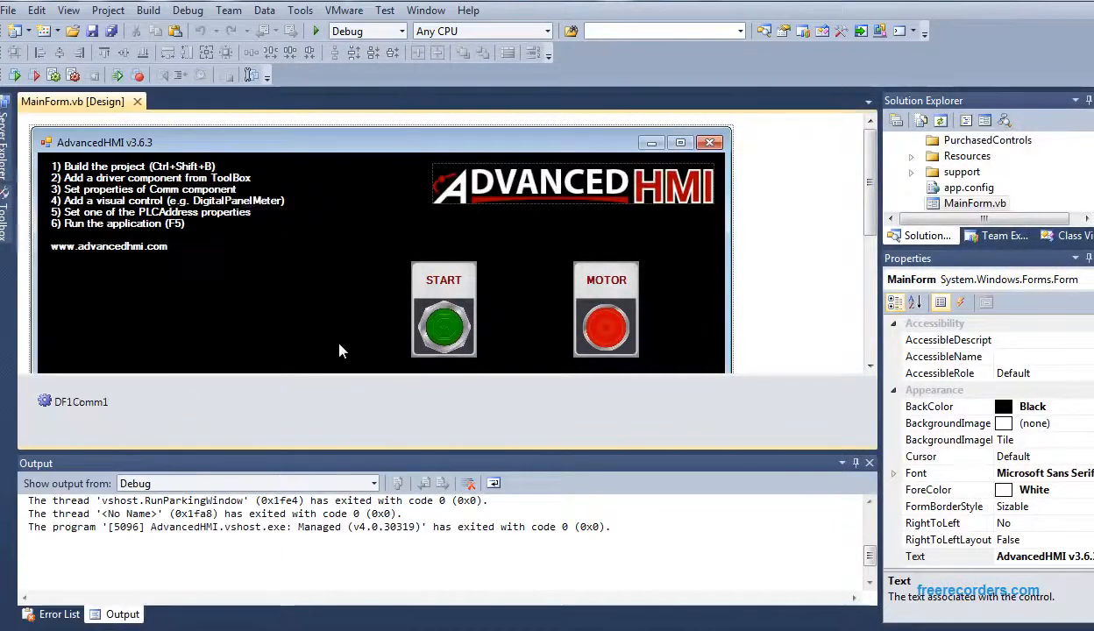
Select the form's DF1Comm1 driver and review its baud rate, checksum type, COM port and parity properties.
left_click(72, 403)
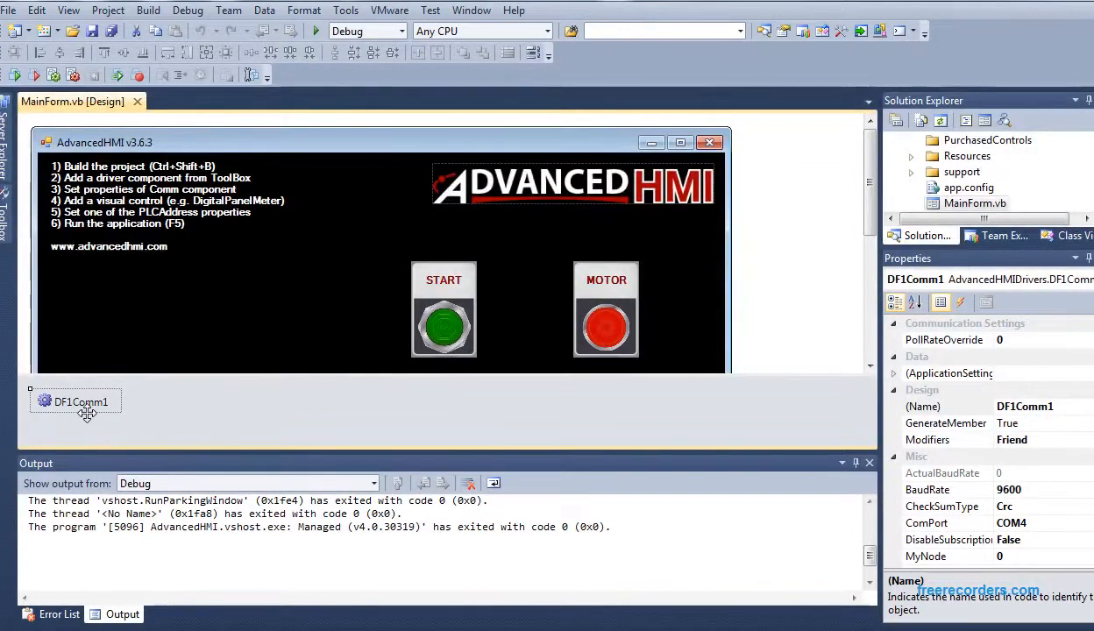
mouse_move(9, 193)
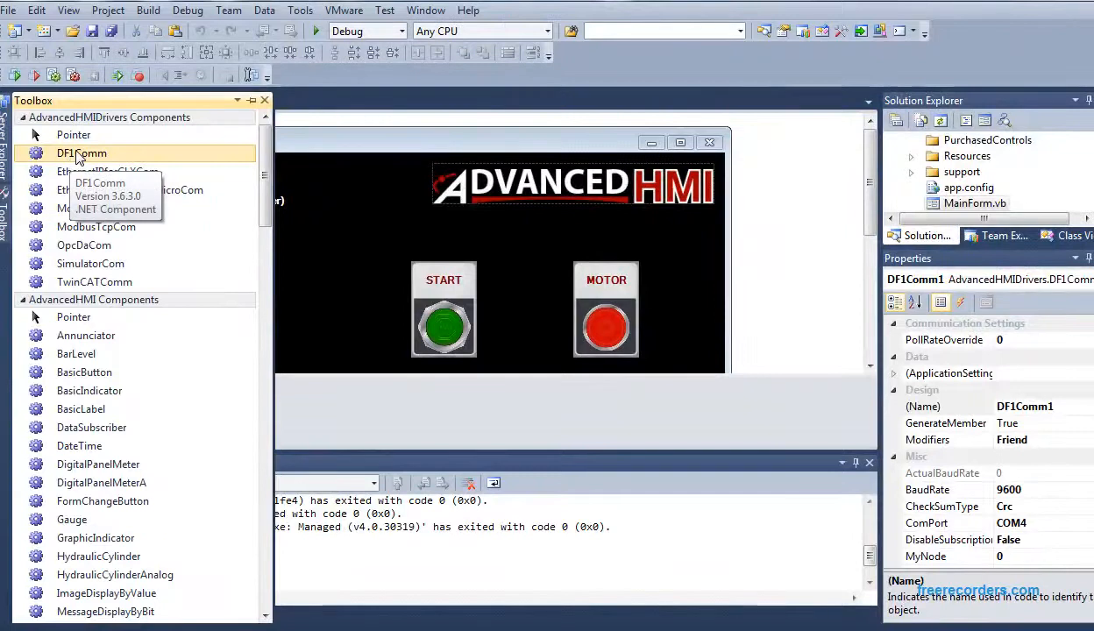
left_click(91, 263)
left_click(322, 295)
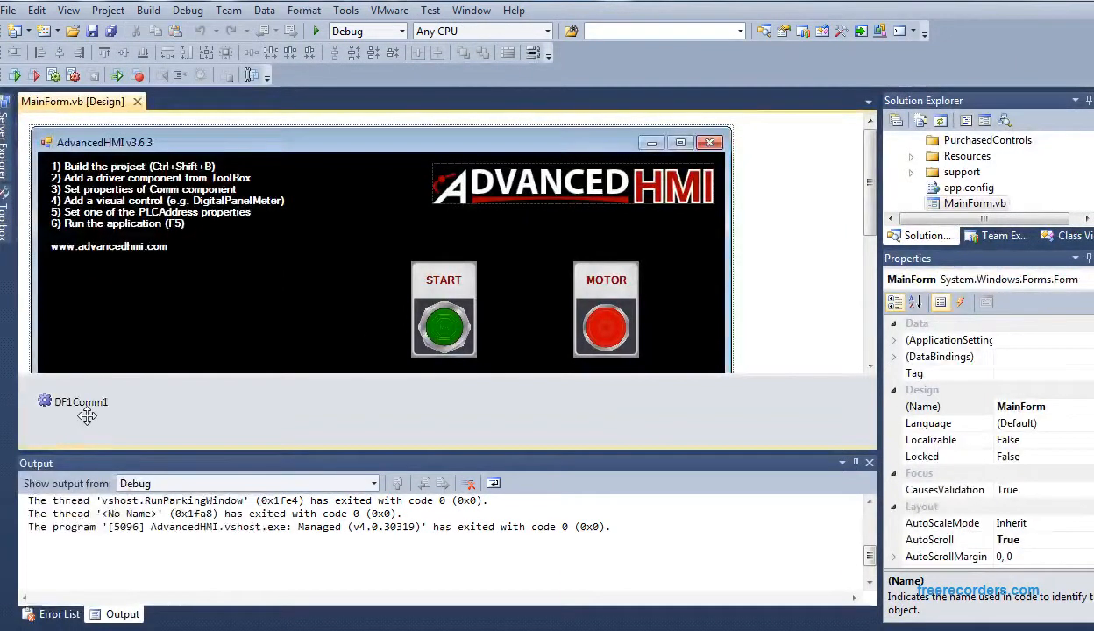
left_click(87, 412)
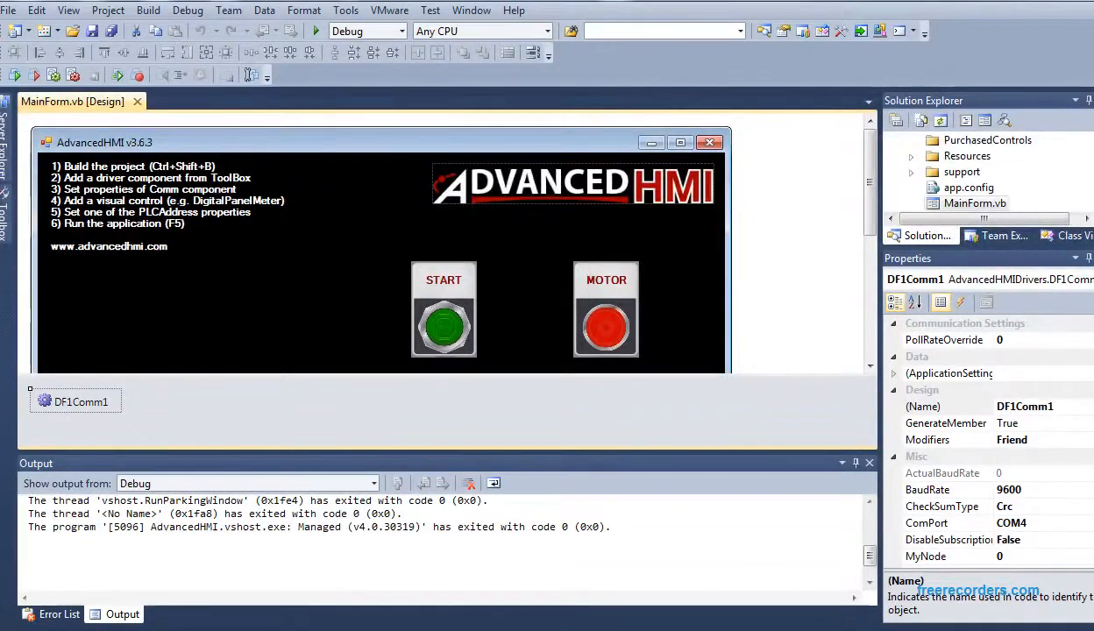
scroll(989, 447, "down", 2)
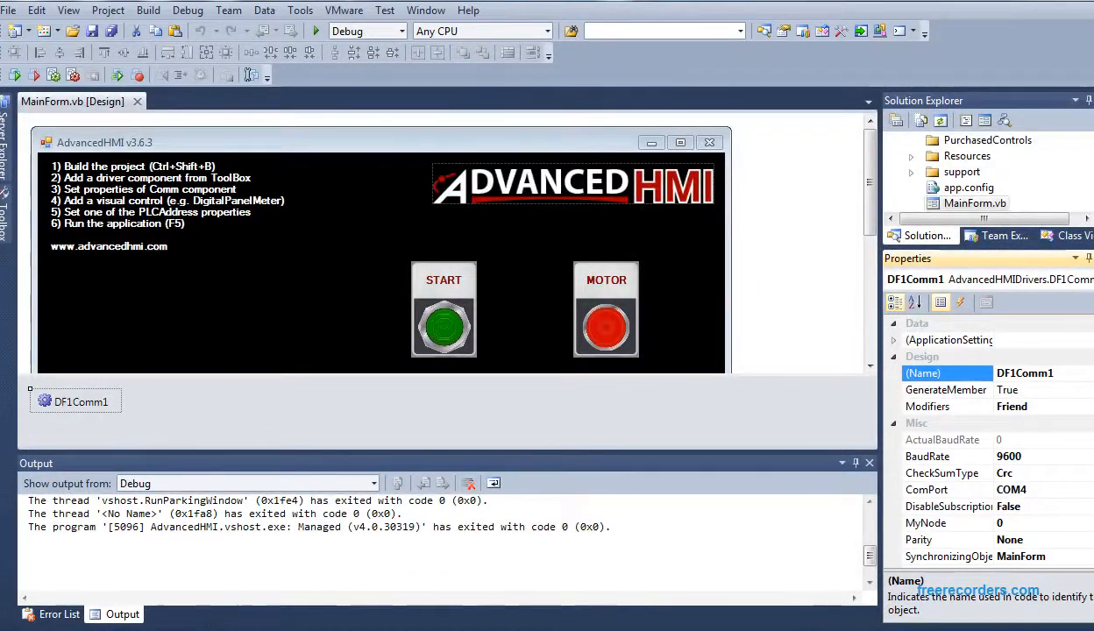
Switch to RSLogix Emulate500, view the emulation settings of the BBB program, and close them.
mouse_move(454, 629)
left_click(454, 579)
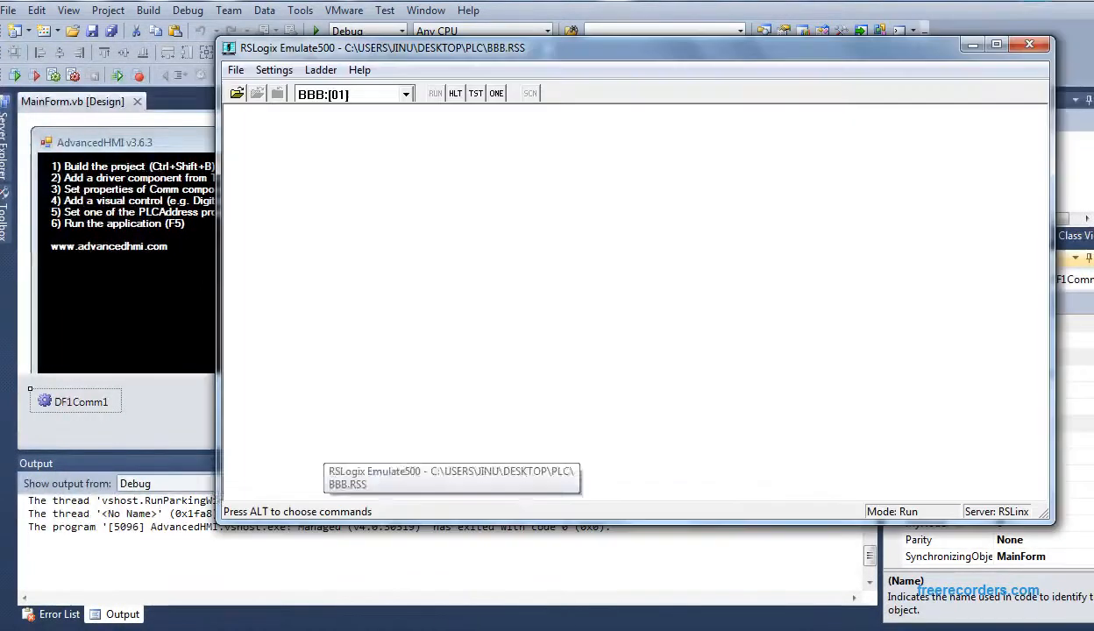
left_click_drag(800, 56, 630, 48)
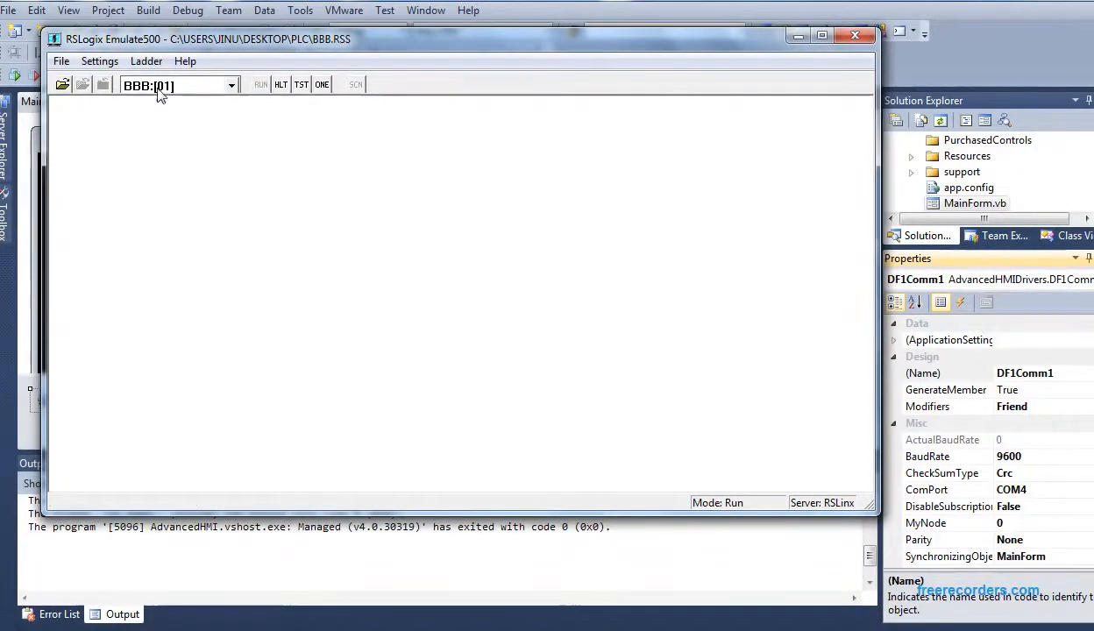
left_click(102, 63)
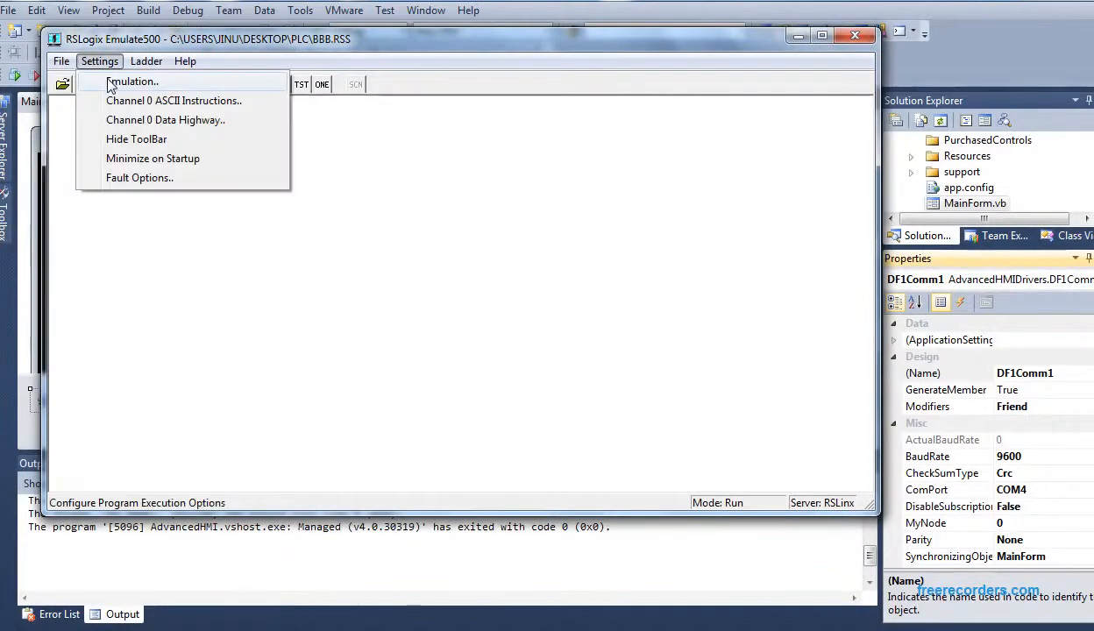
left_click(112, 84)
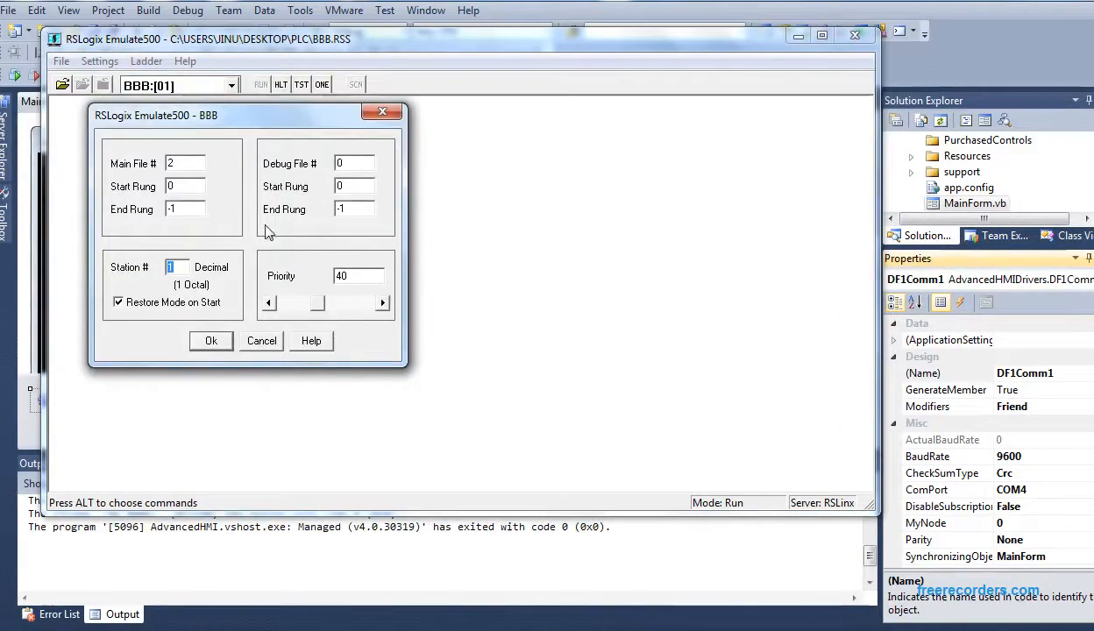
left_click(383, 112)
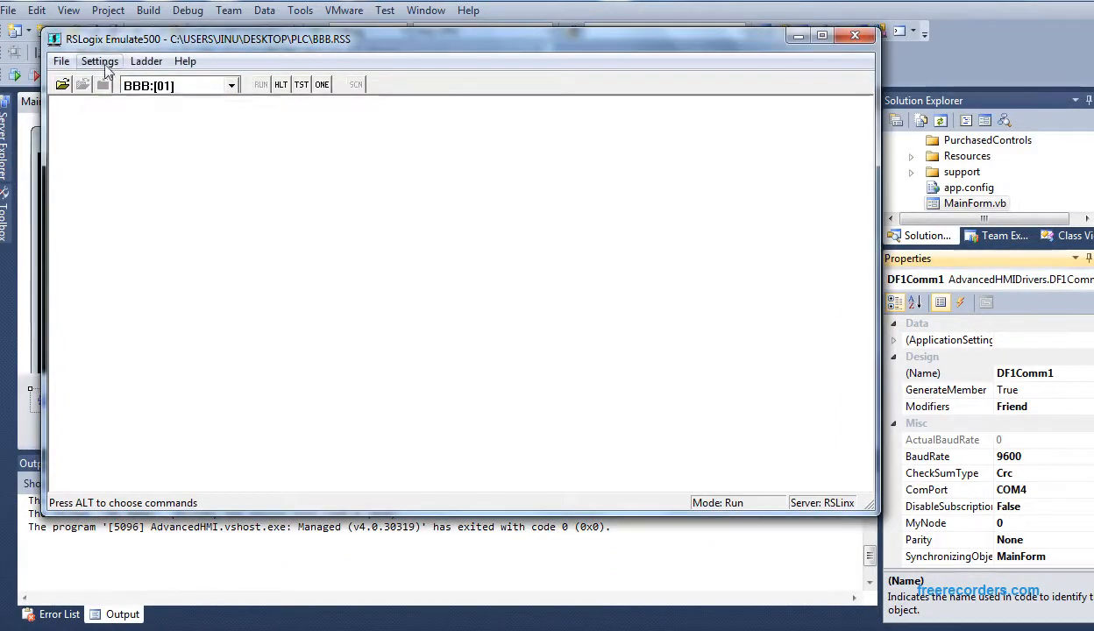
Open the Channel 0 Data Highway settings to check port, baud, parity and error detection, and return to Visual Studio.
left_click(101, 63)
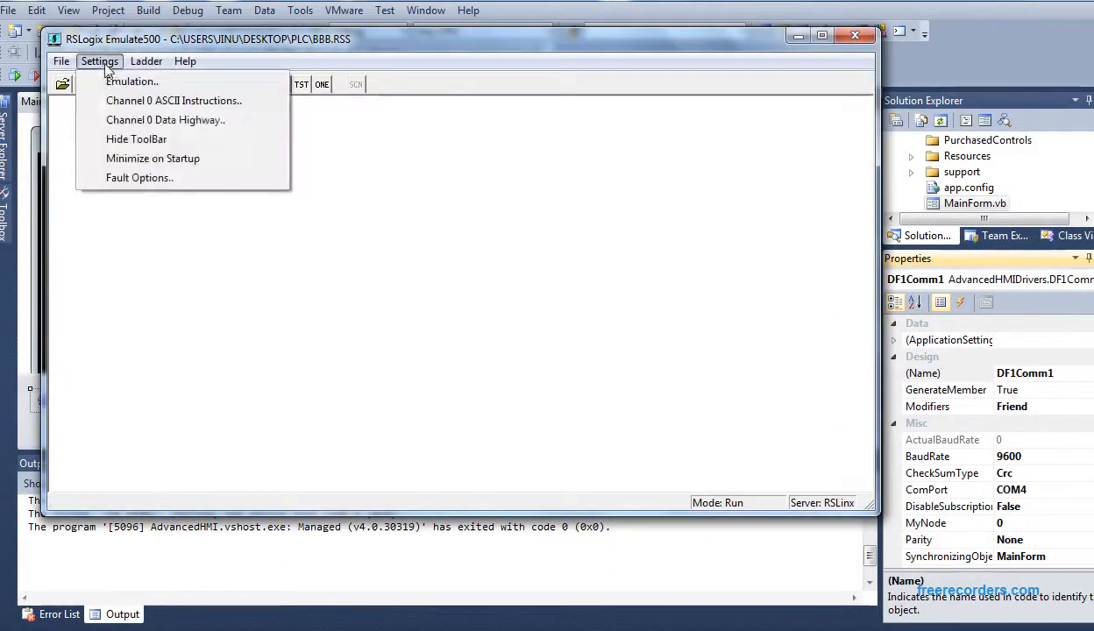
left_click(129, 128)
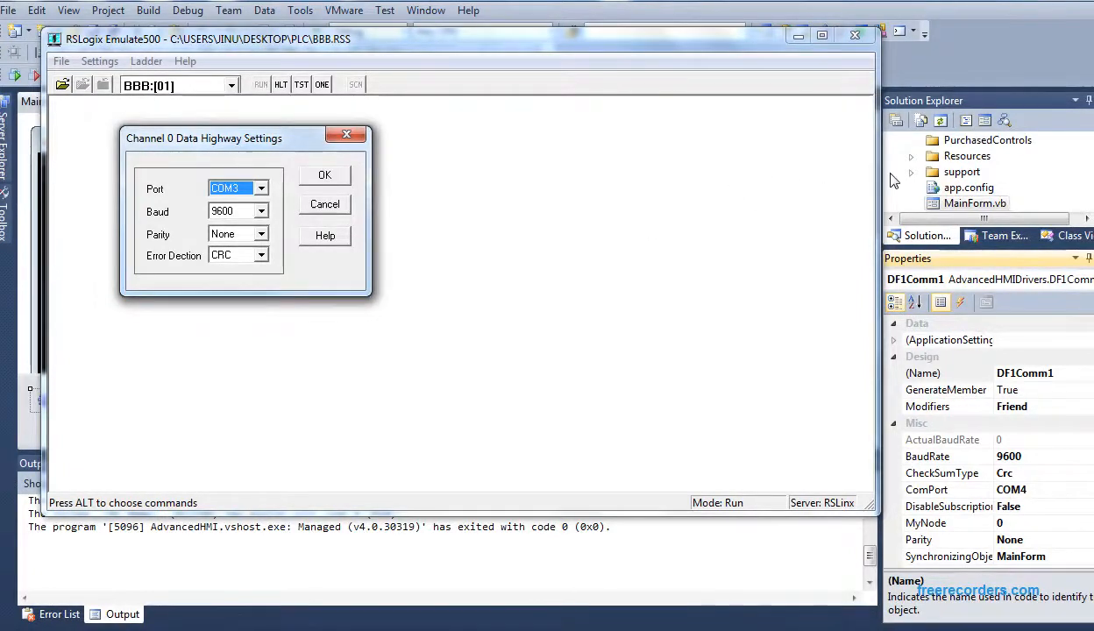
left_click(960, 171)
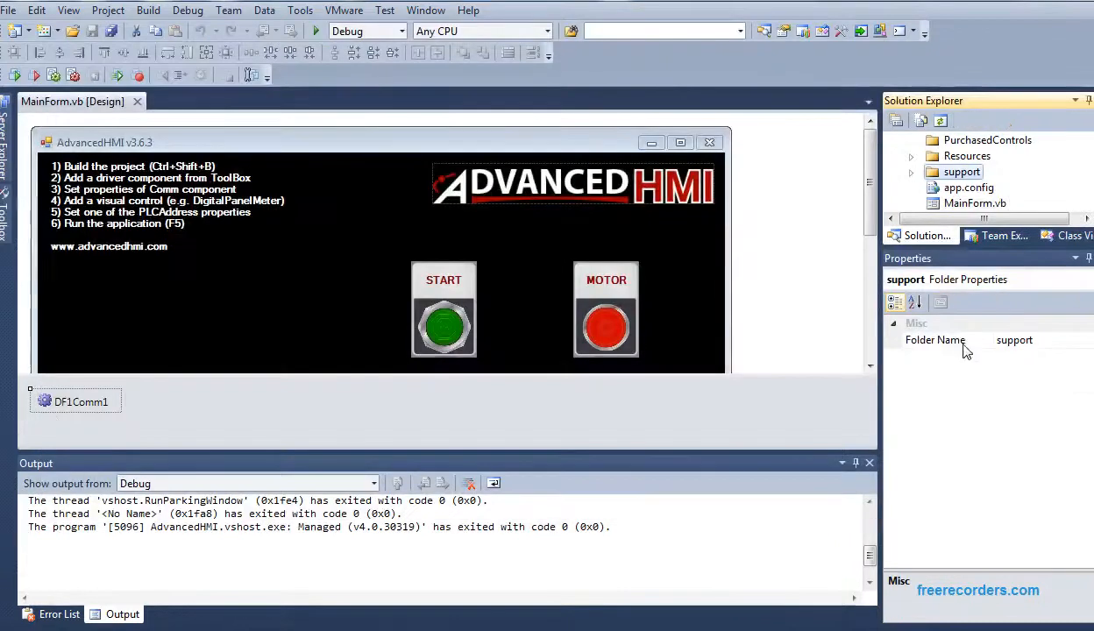
Examine the DF1Comm1 driver's communication properties for comparison with the emulator's Channel 0 settings.
left_click(68, 409)
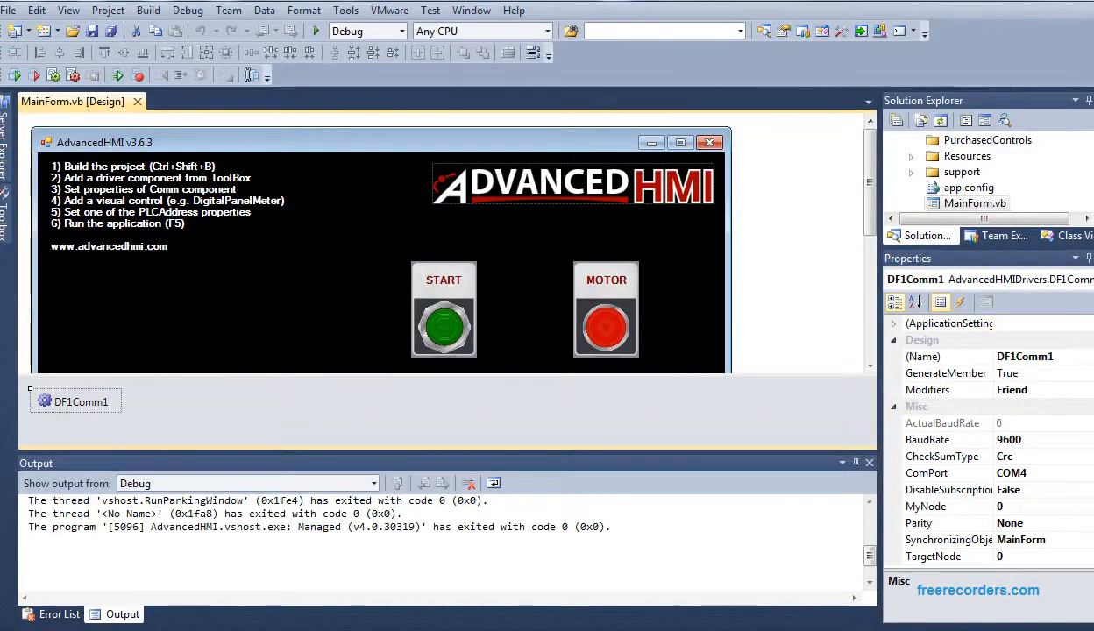
left_click(1091, 524)
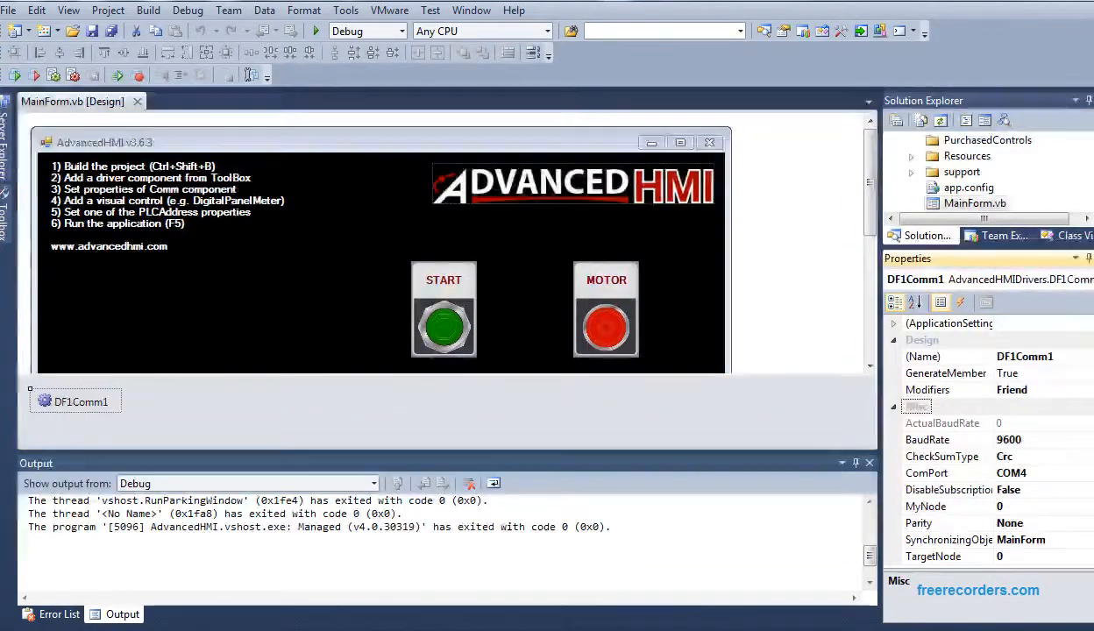
left_click(1024, 358)
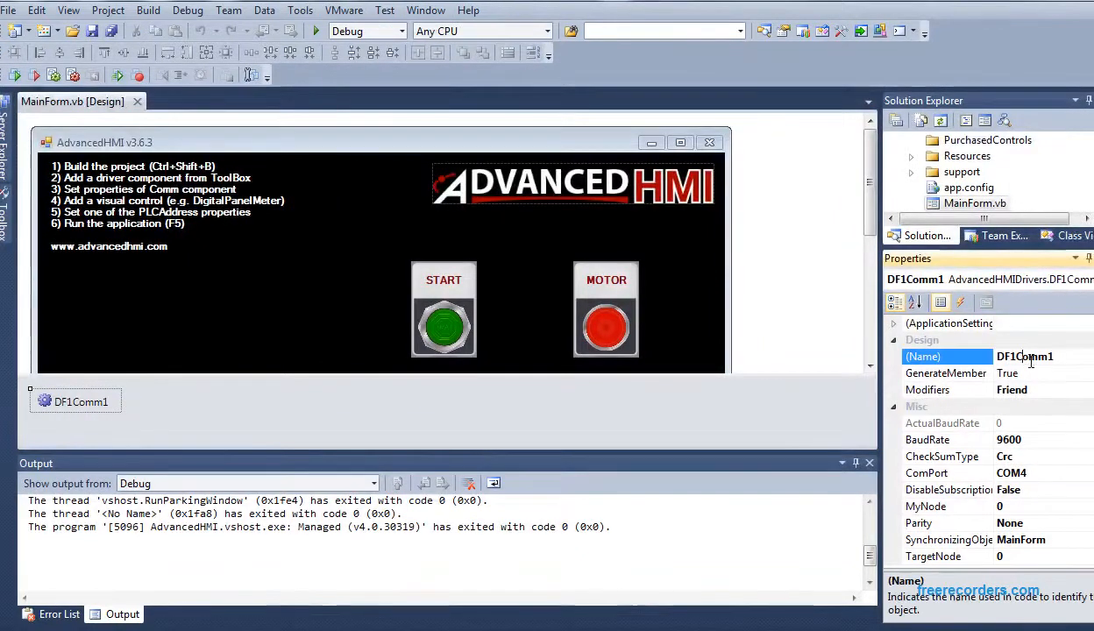
left_click(78, 417)
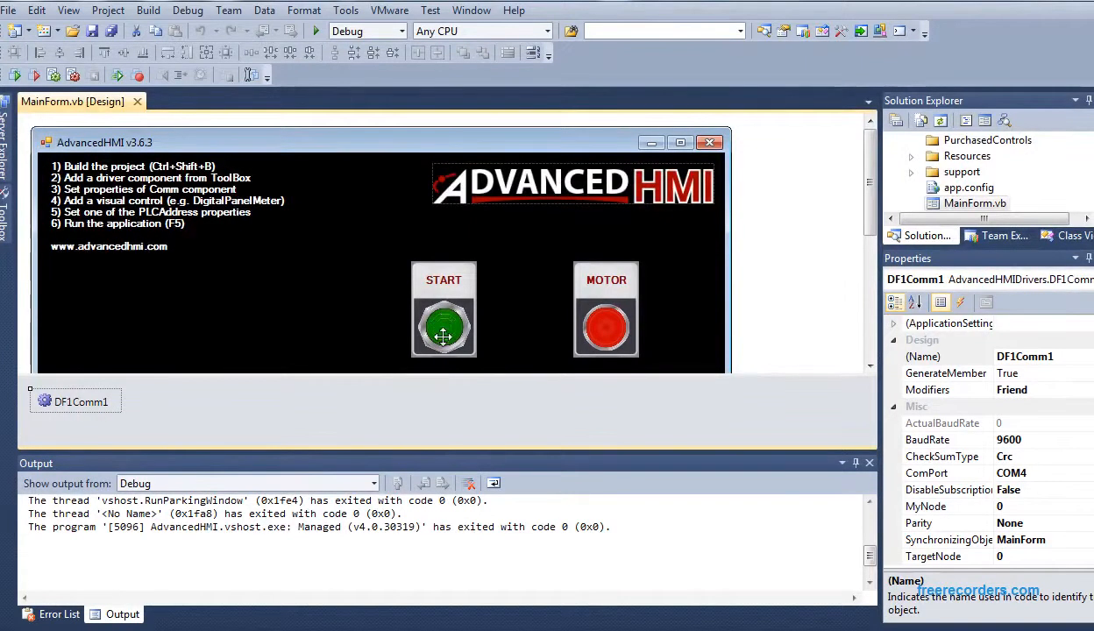
Add a PilotLight component to the form, to the left of the START button.
left_click(451, 309)
left_click(601, 321)
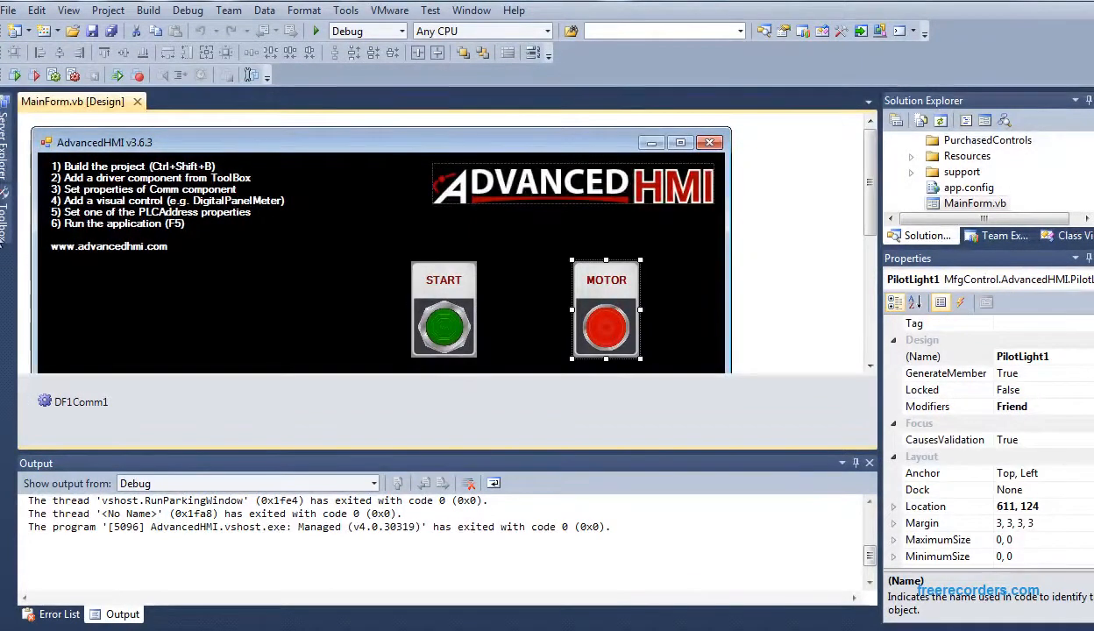
mouse_move(5, 210)
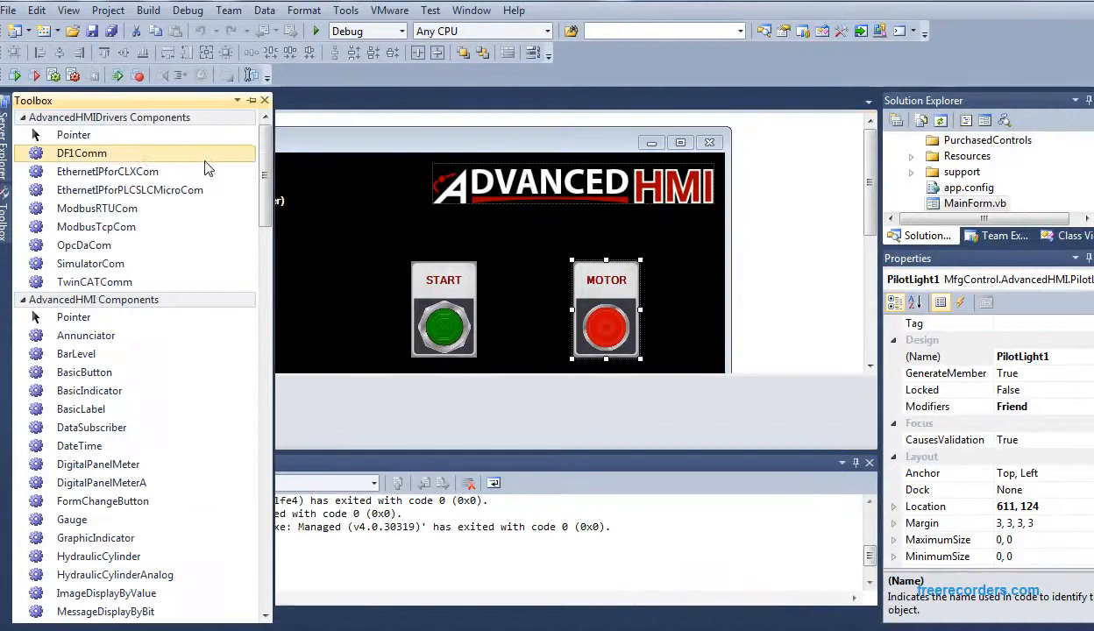
left_click(130, 190)
left_click_drag(265, 206, 279, 254)
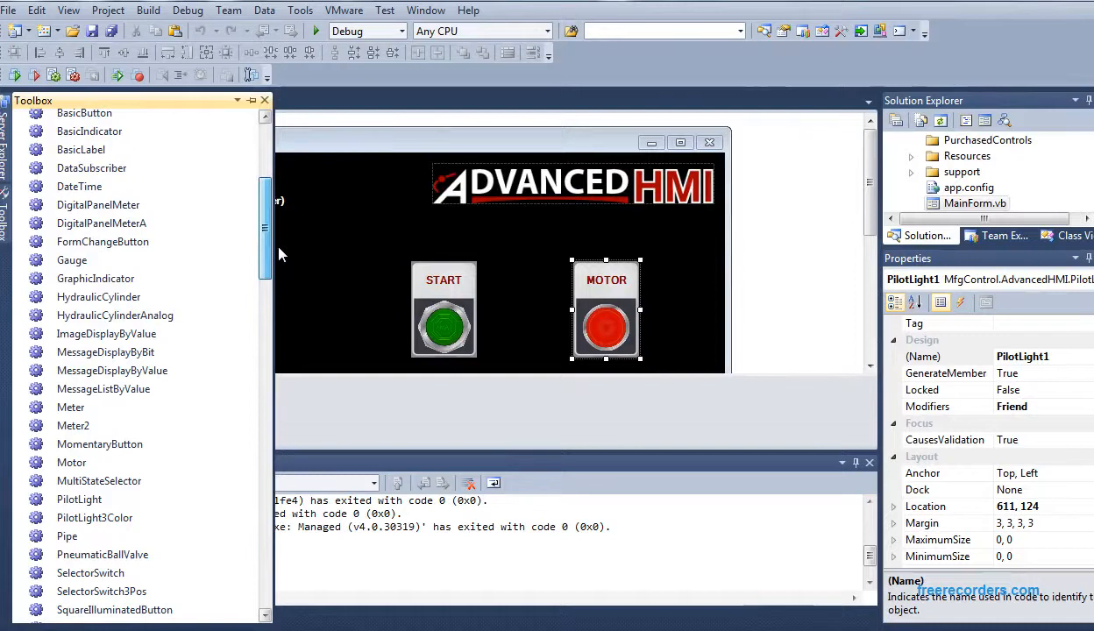
left_click_drag(110, 499, 232, 263)
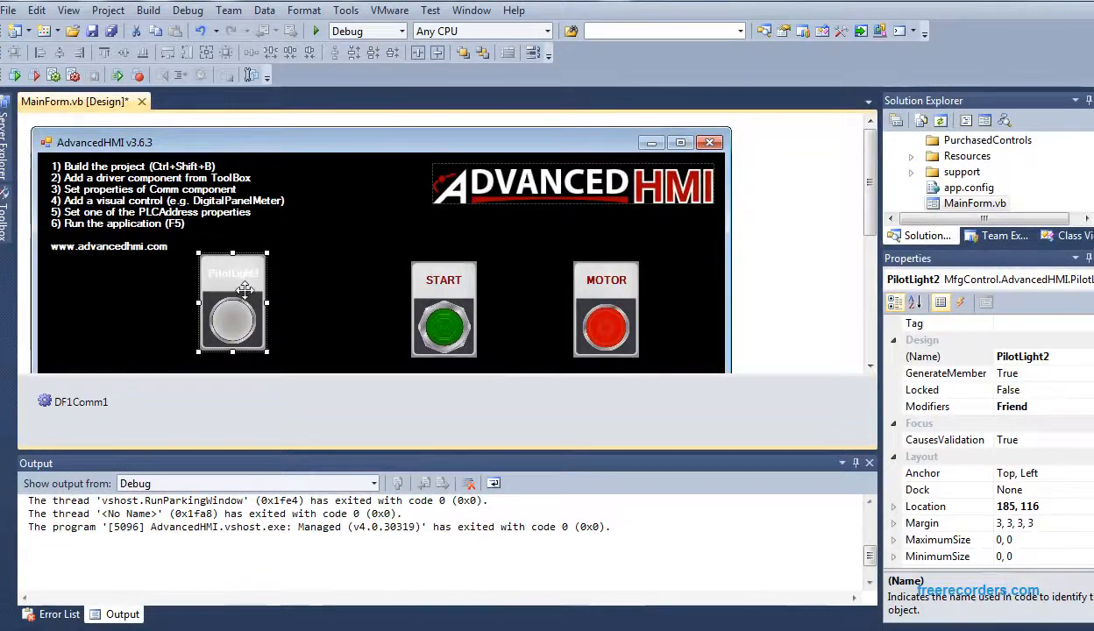
left_click(298, 282)
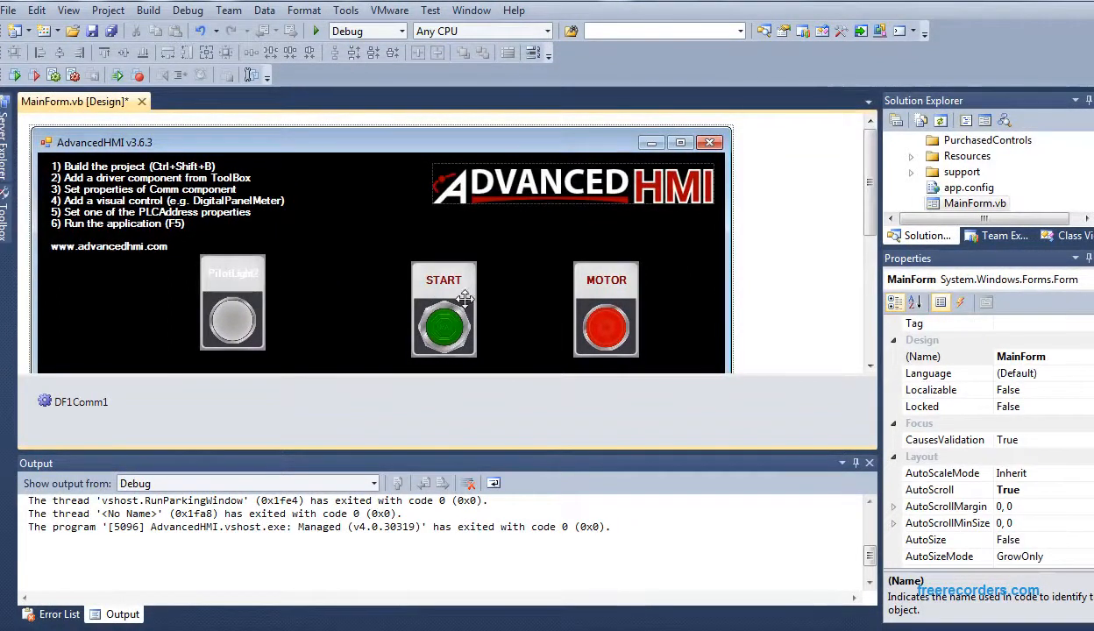
Check the START button's output type, comm component and PLC click address.
left_click(450, 299)
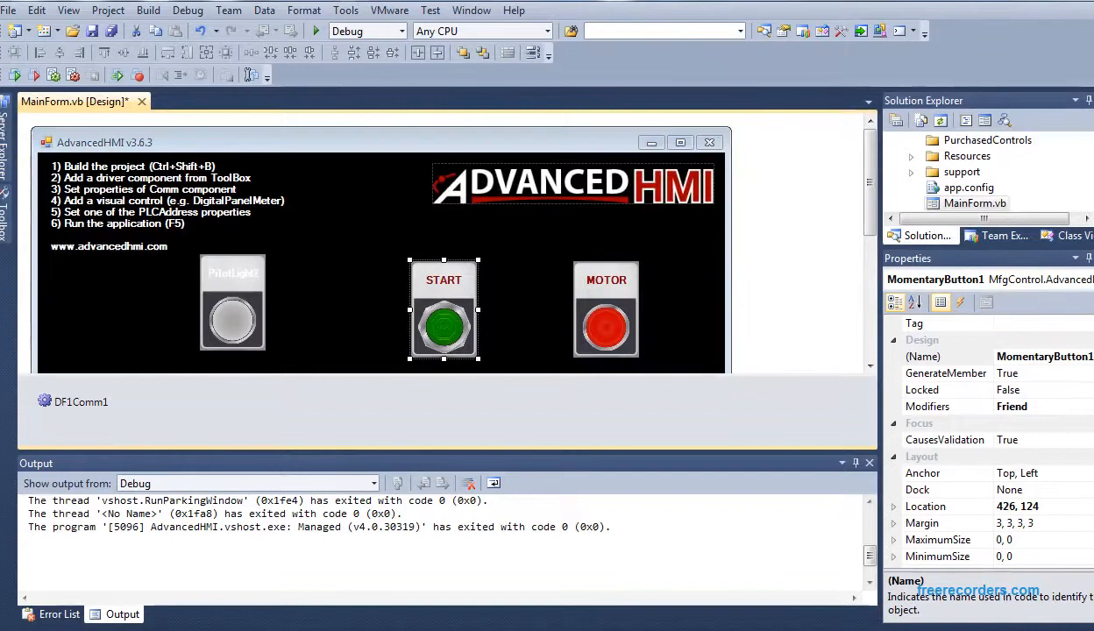
scroll(987, 438, "down", 4)
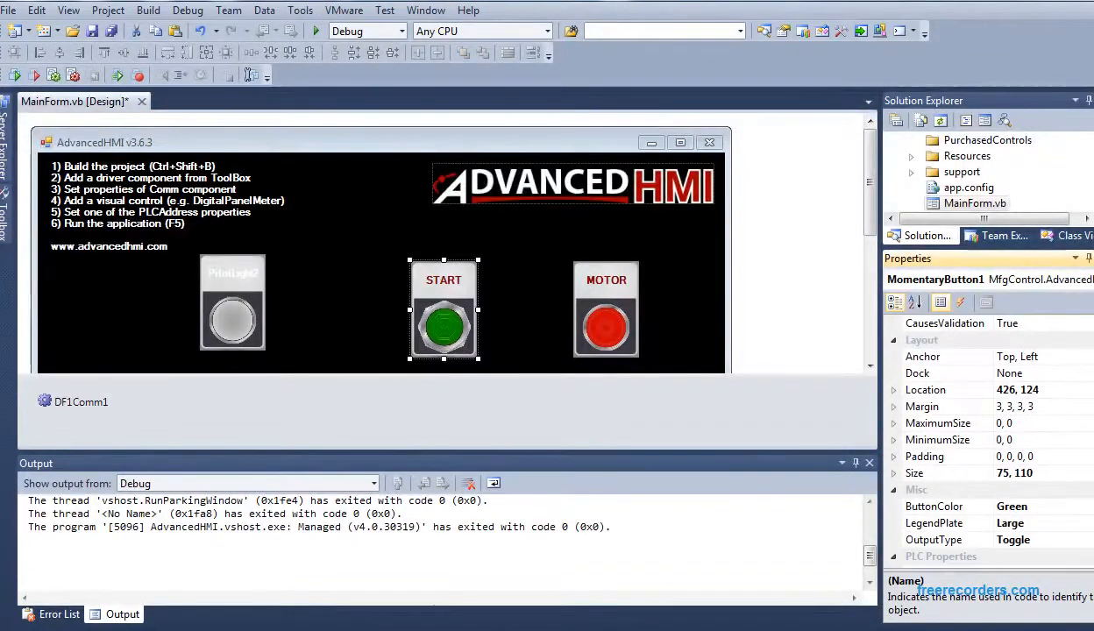
scroll(987, 438, "down", 3)
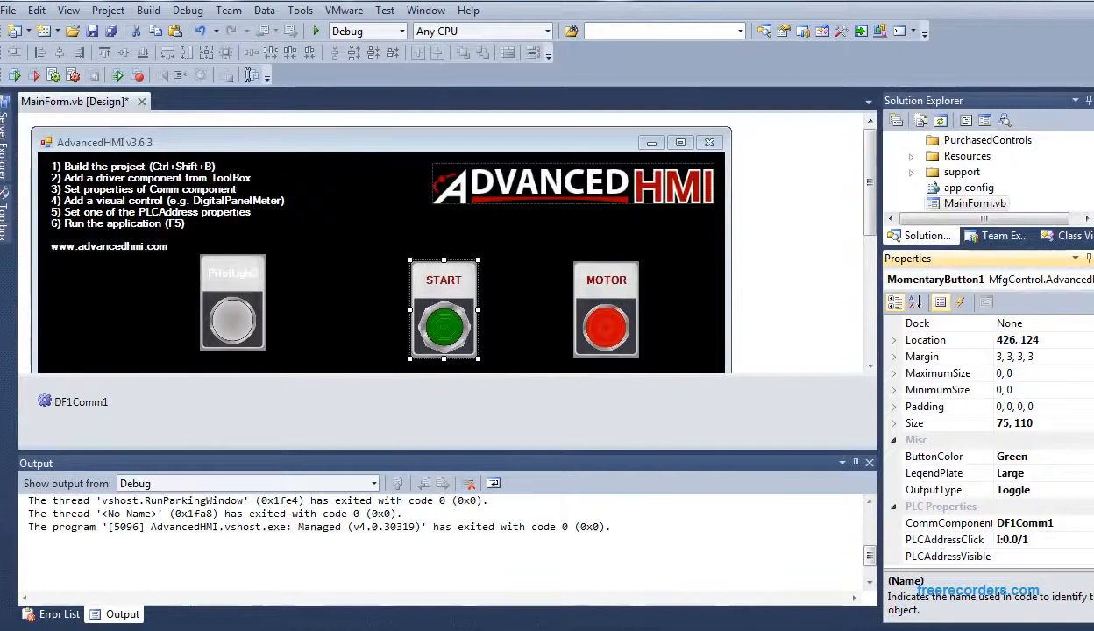
left_click(985, 492)
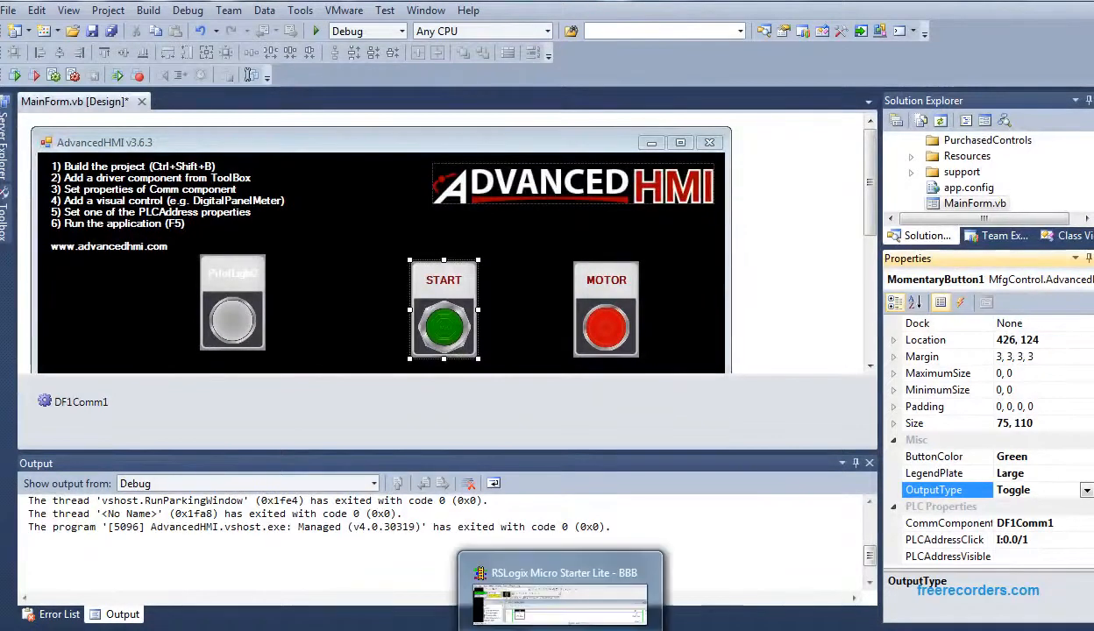
Switch to RSLogix Micro Starter Lite, check the input contact's address on rung 0000 of MAIN_PROG, and return to Visual Studio.
left_click(559, 630)
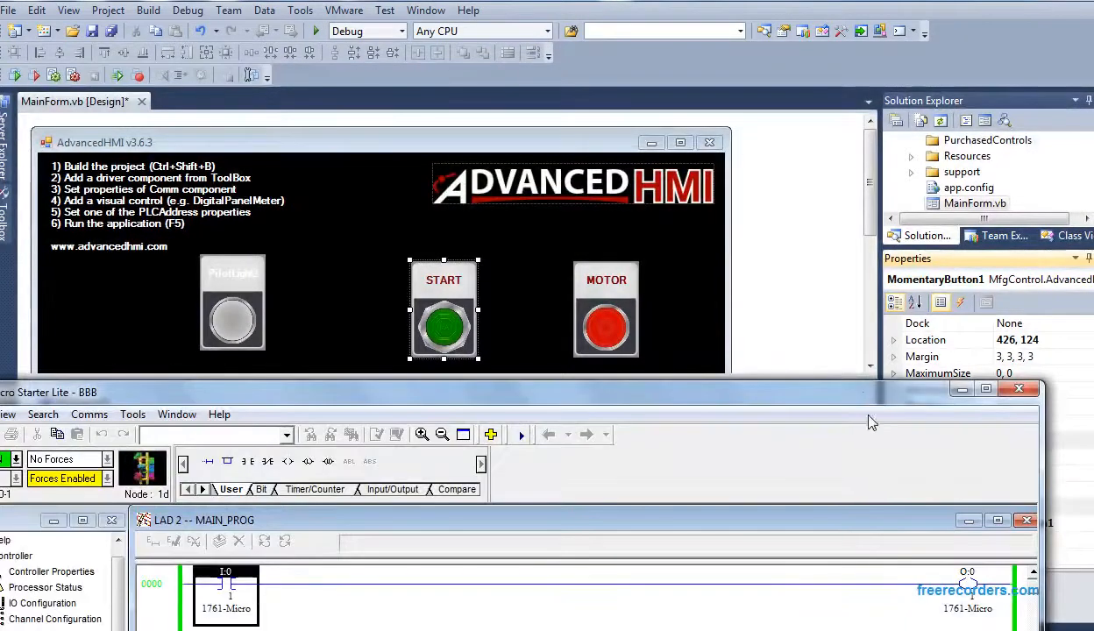
left_click_drag(865, 400, 1008, 5)
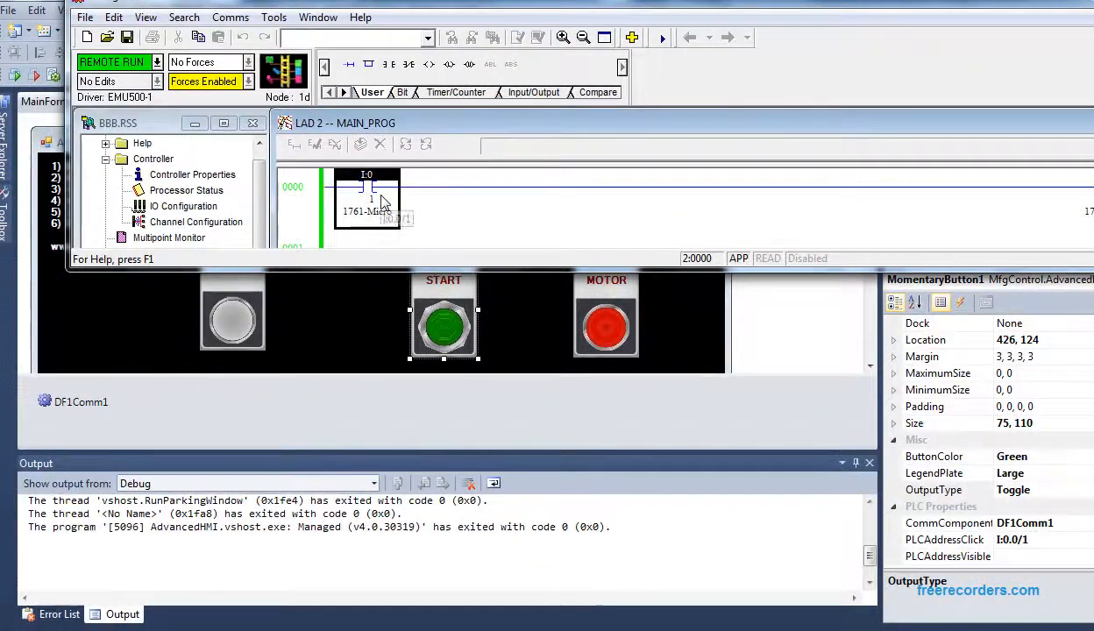
right_click(373, 198)
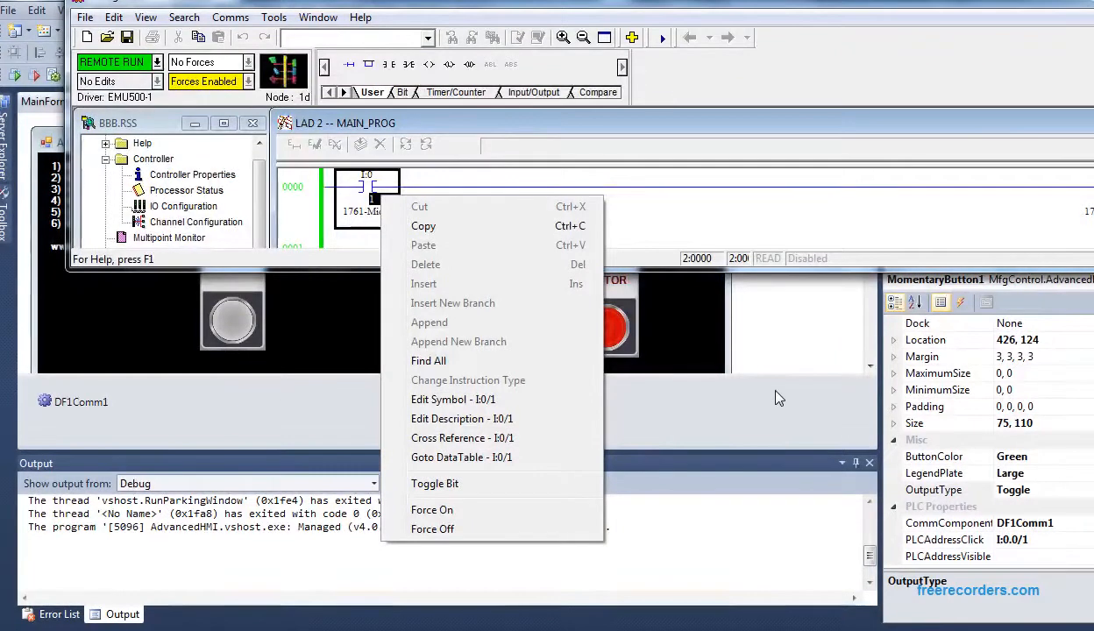
left_click(791, 422)
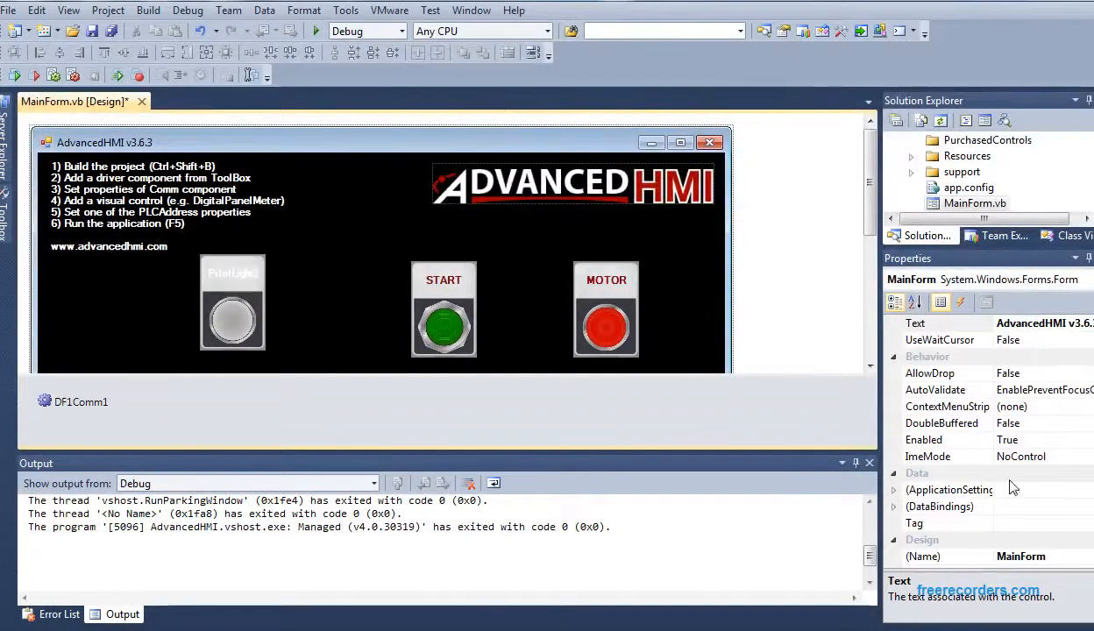
Examine the START button's text, name, output type, comm component and PLC address properties.
left_click_drag(1093, 399, 1087, 536)
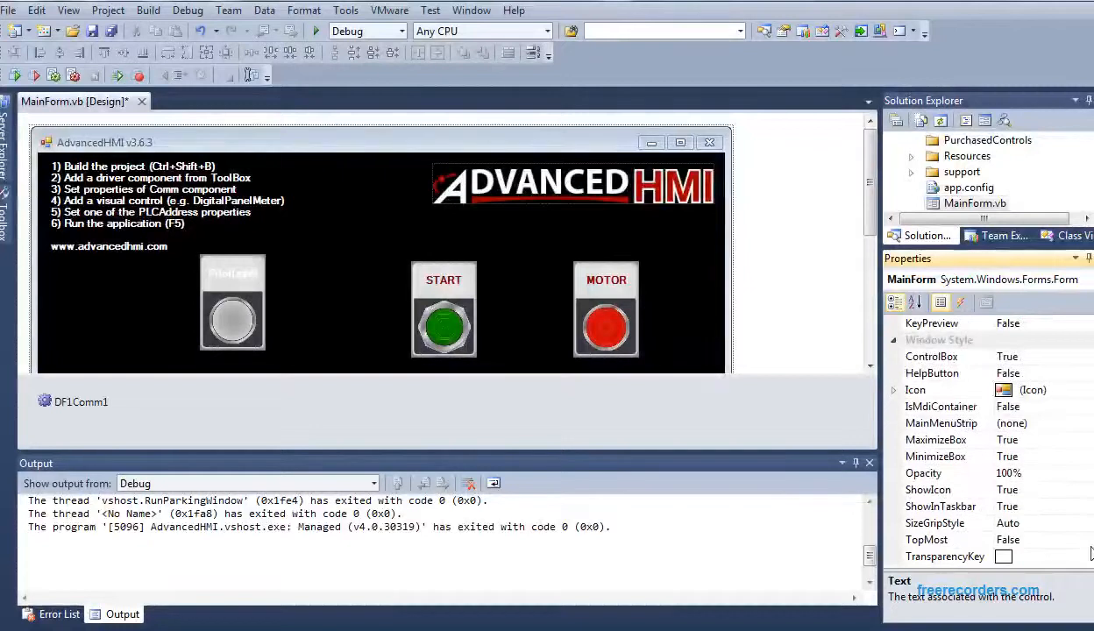
left_click(474, 313)
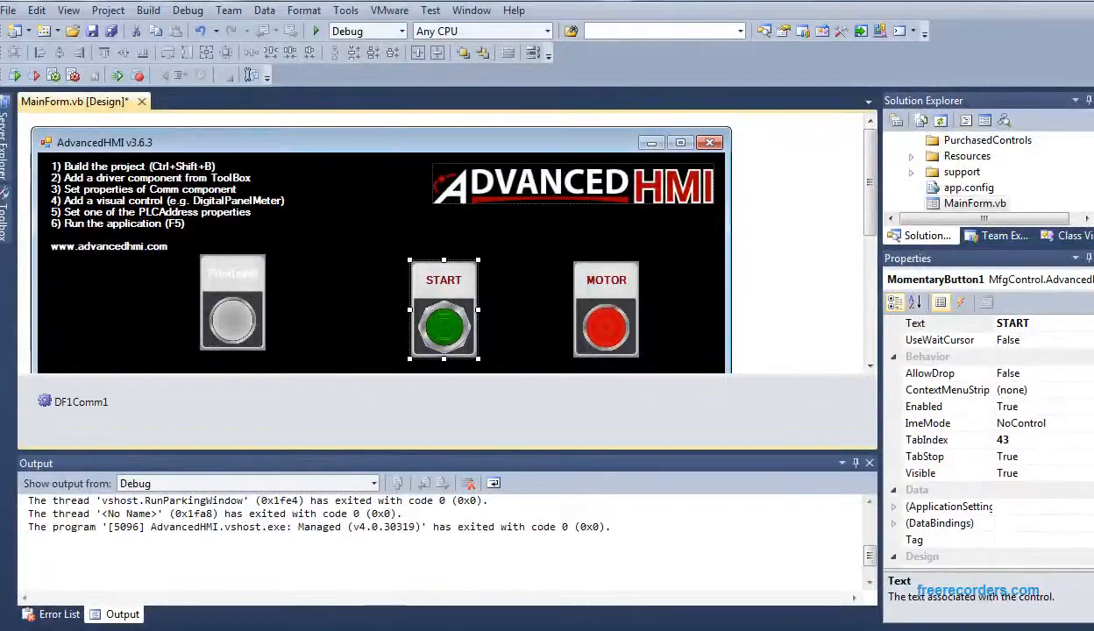
left_click(1035, 324)
scroll(1036, 406, "up", 1)
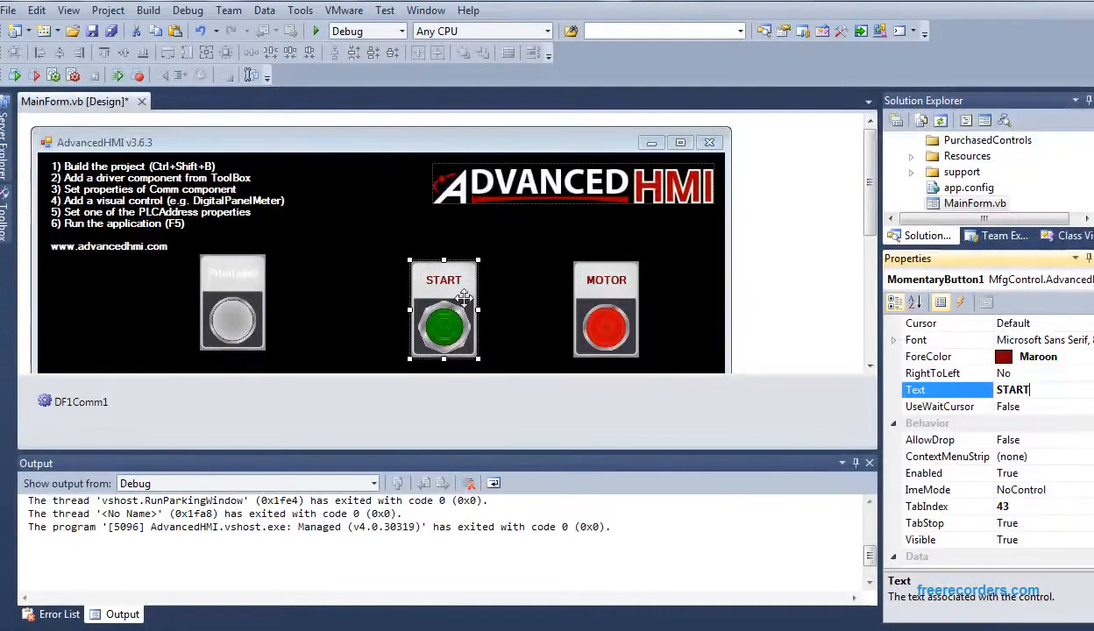
scroll(1007, 372, "up", 3)
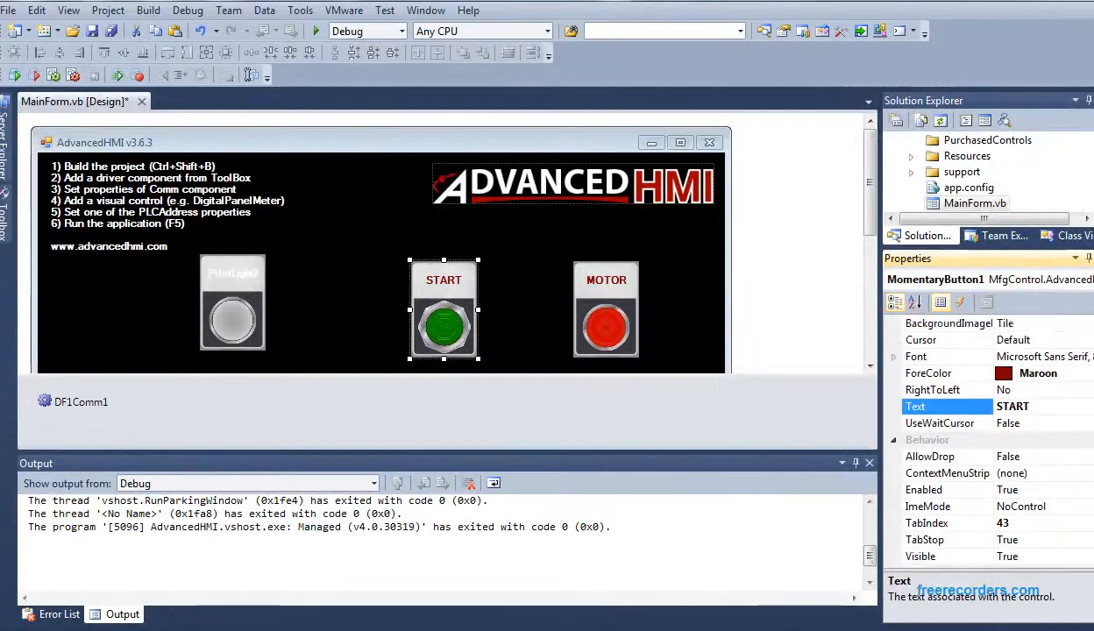
scroll(1006, 372, "down", 1)
scroll(989, 438, "down", 6)
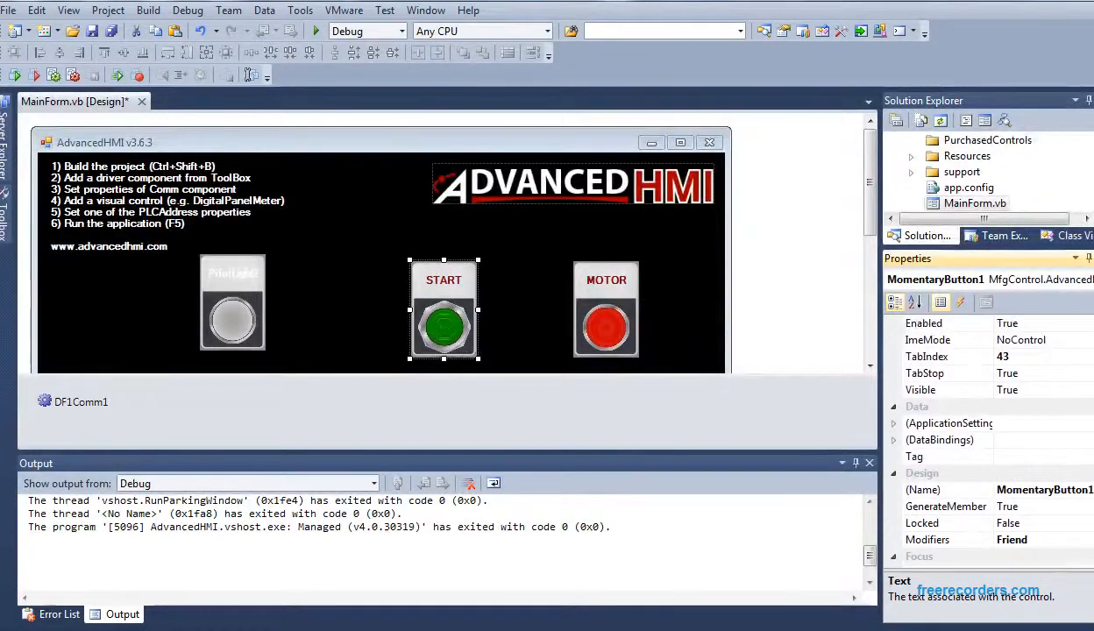
scroll(989, 439, "down", 4)
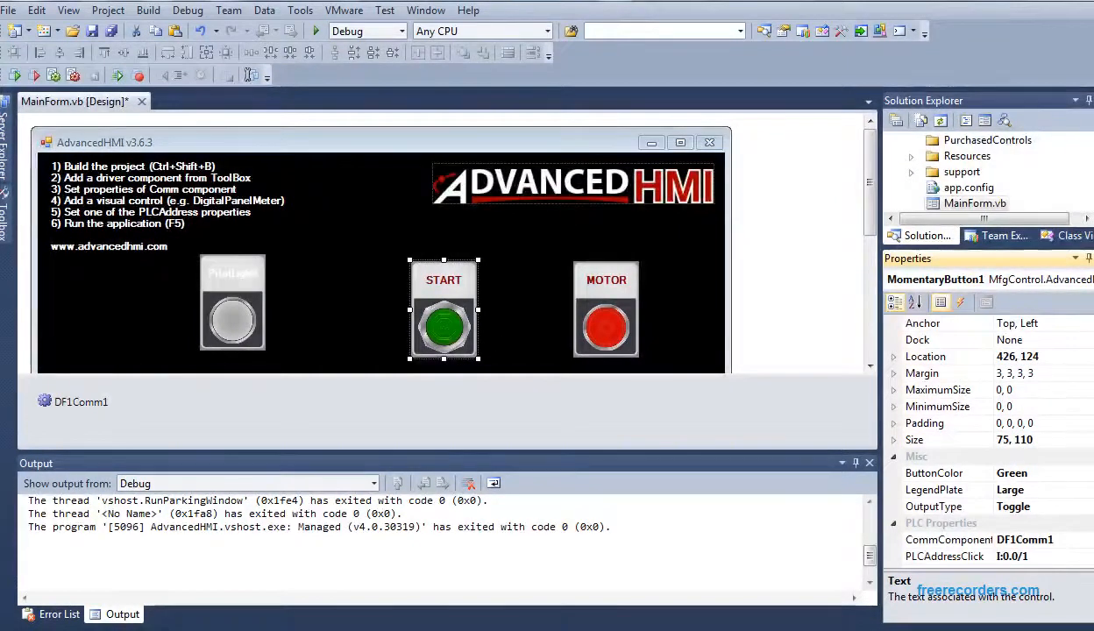
scroll(989, 438, "up", 5)
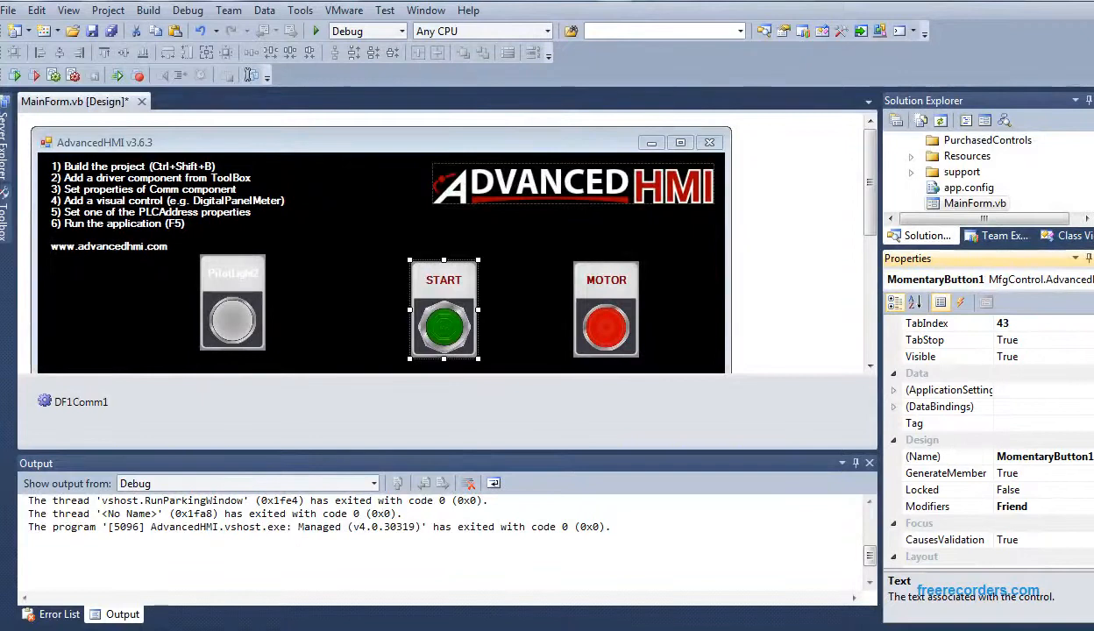
scroll(989, 438, "down", 5)
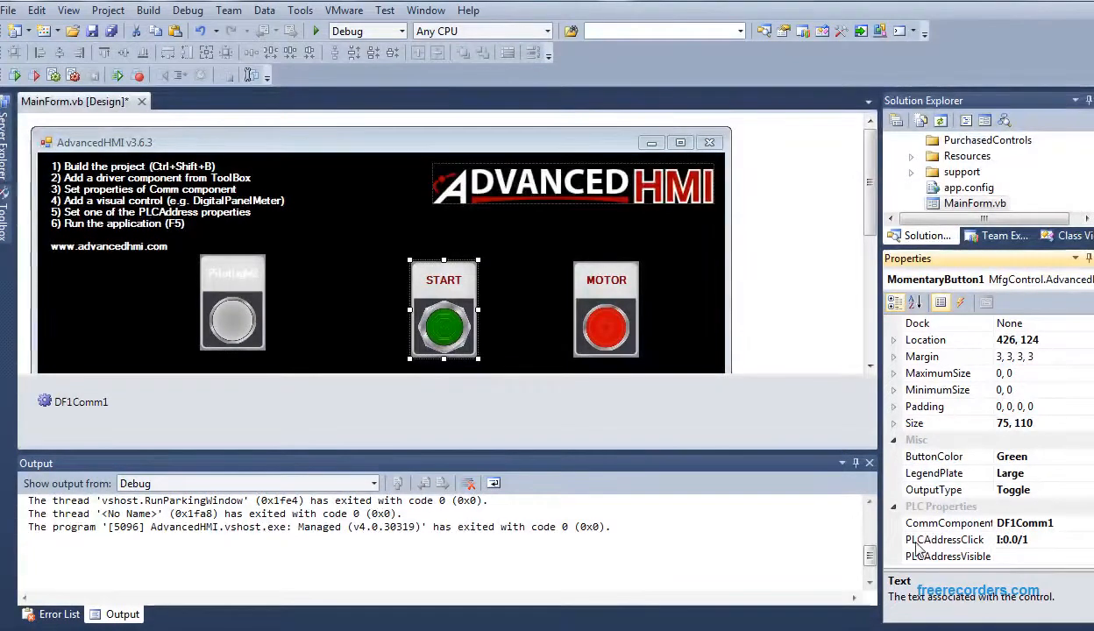
Compare the START button's PLC click address with the input contact on rung 0000 in RSLogix Micro Starter Lite, and return to Visual Studio.
left_click(1010, 542)
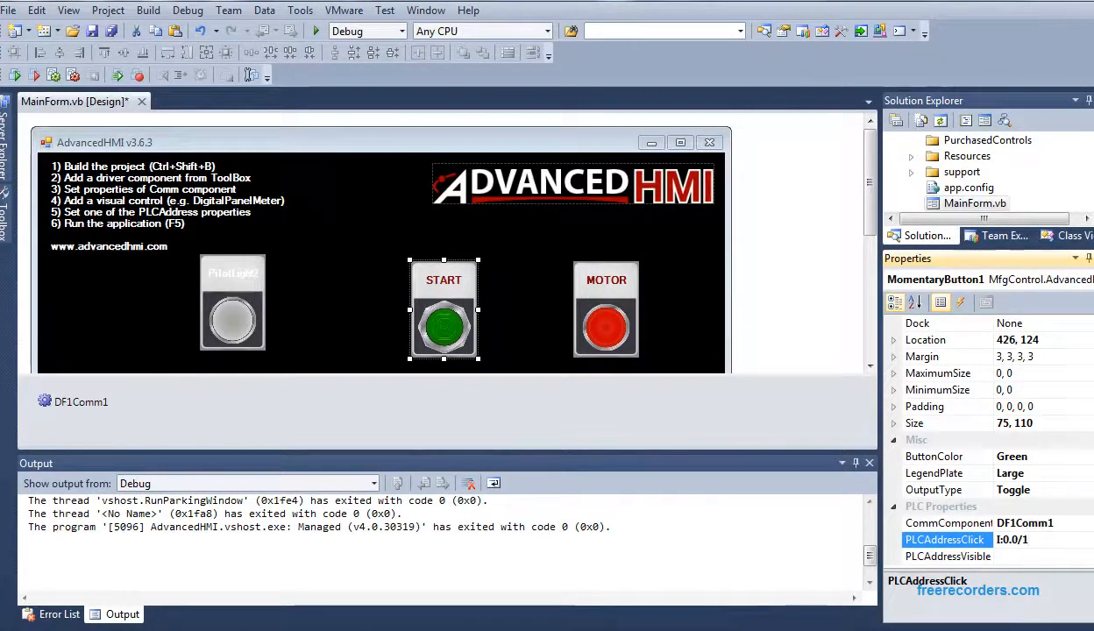
key("alt+Tab")
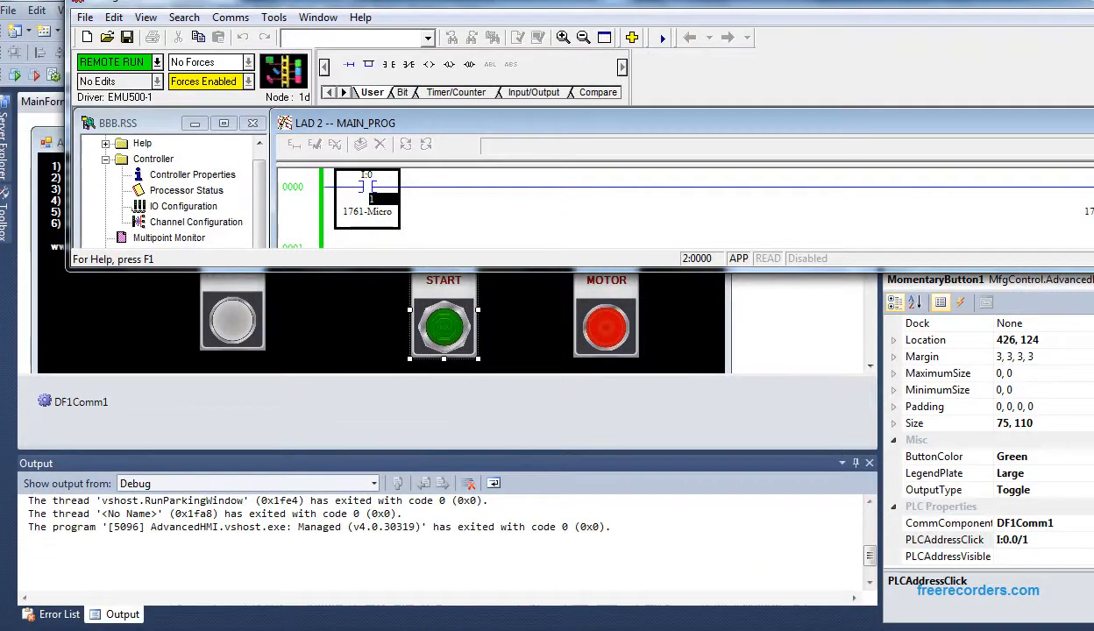
left_click(1085, 539)
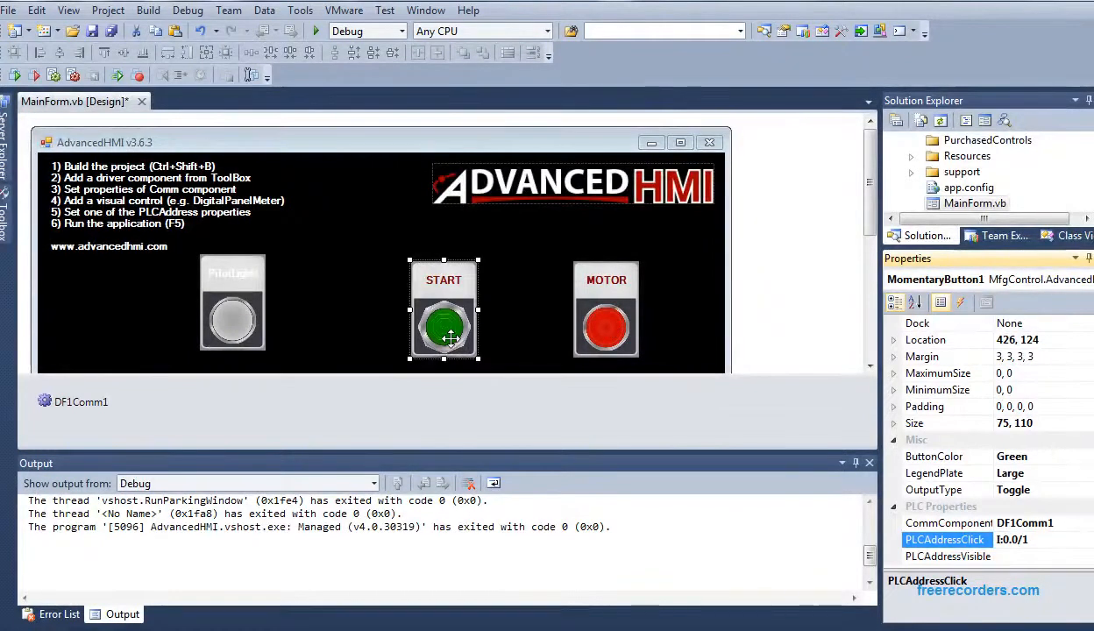
Compare the MOTOR light's PLC value address with the output coil on rung 0000 in RSLogix Micro Starter Lite, and return to Visual Studio.
left_click(614, 332)
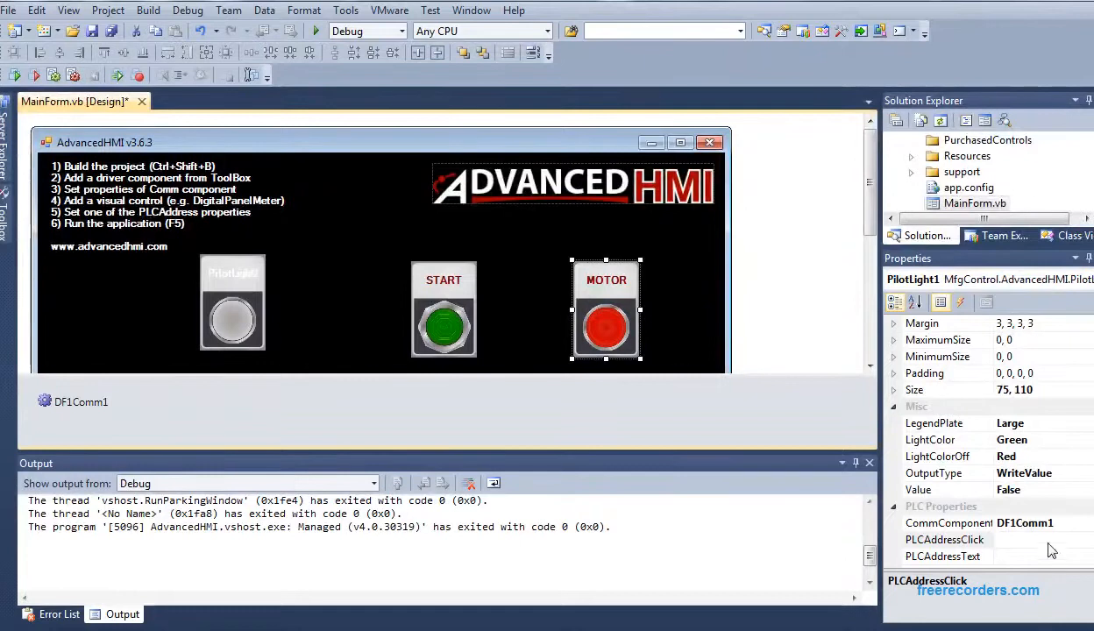
left_click(945, 539)
scroll(1008, 544, "down", 1)
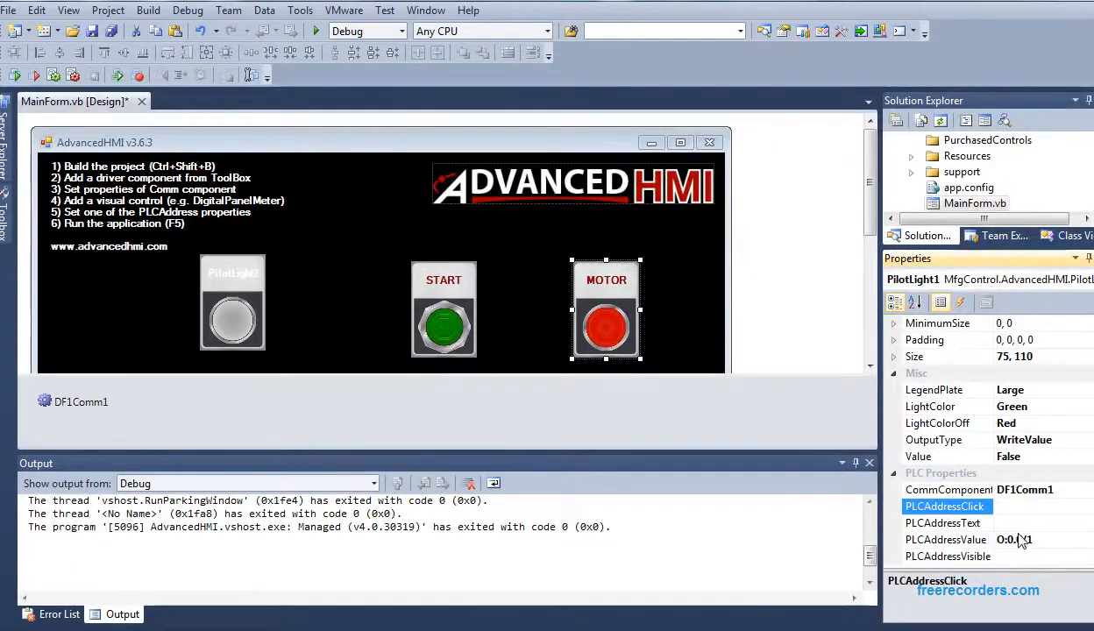
key("alt+Tab")
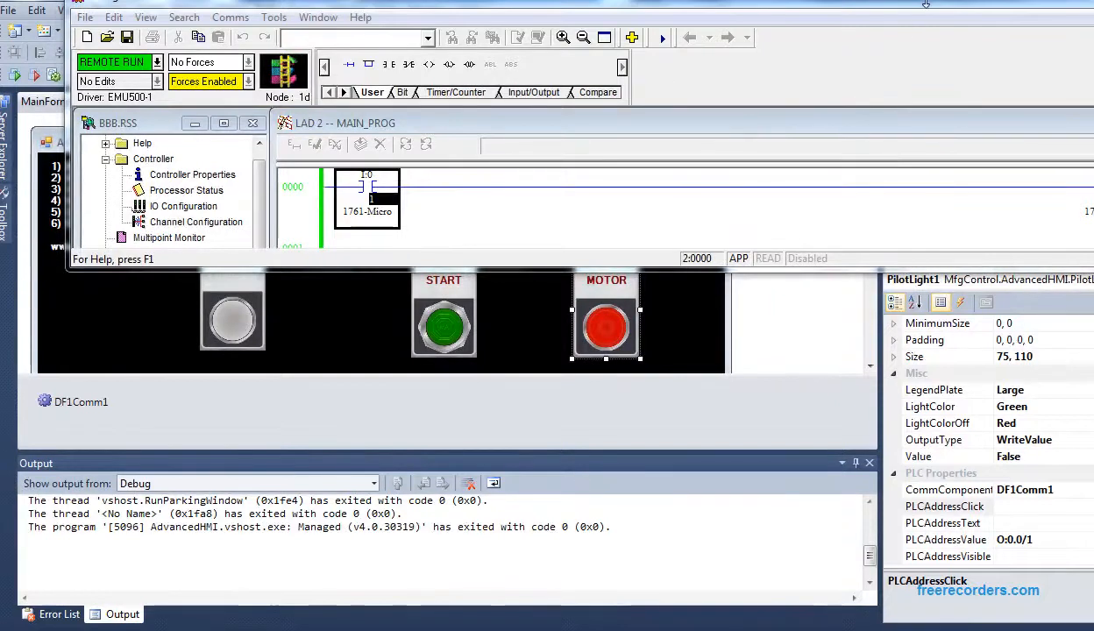
left_click(1057, 11)
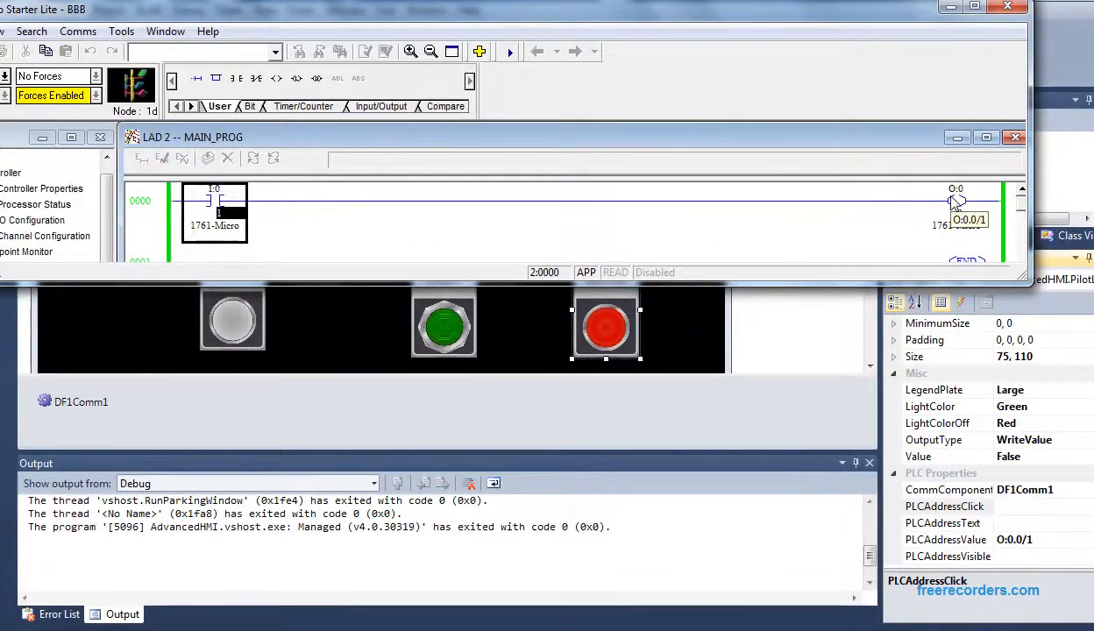
left_click(1034, 542)
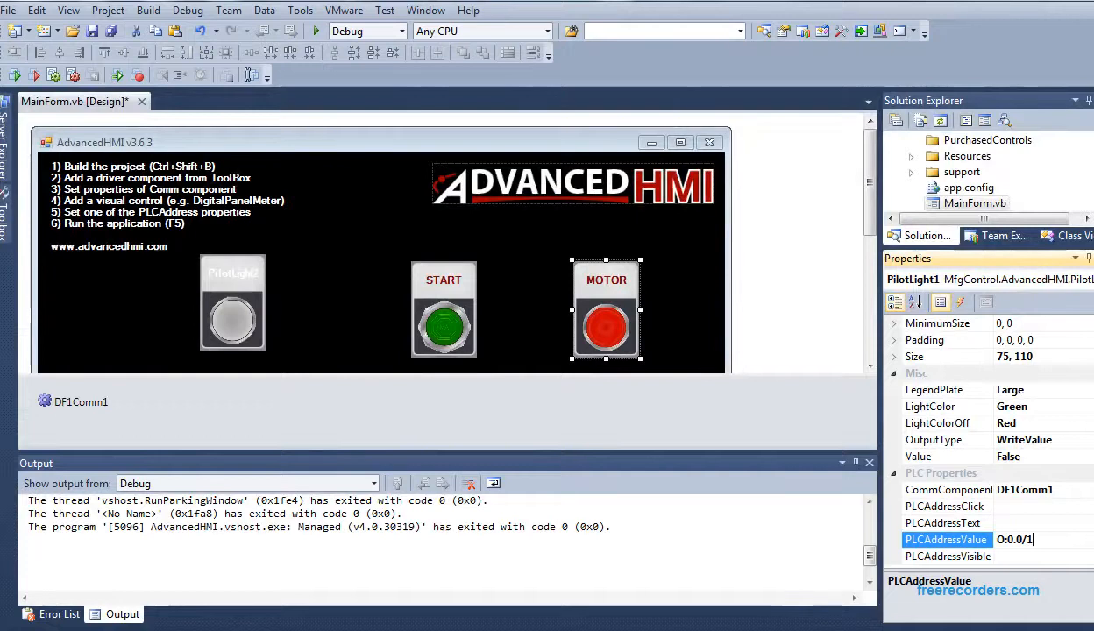
Delete the unconfigured pilot light beside the START button from the form.
scroll(975, 362, "up", 10)
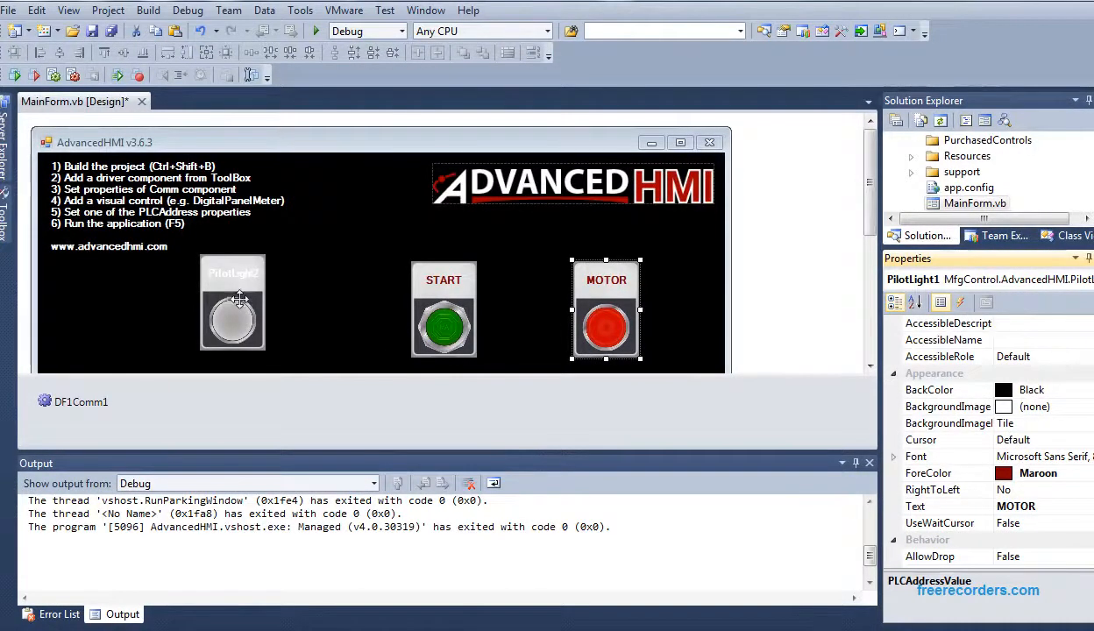
left_click(240, 300)
key("Delete")
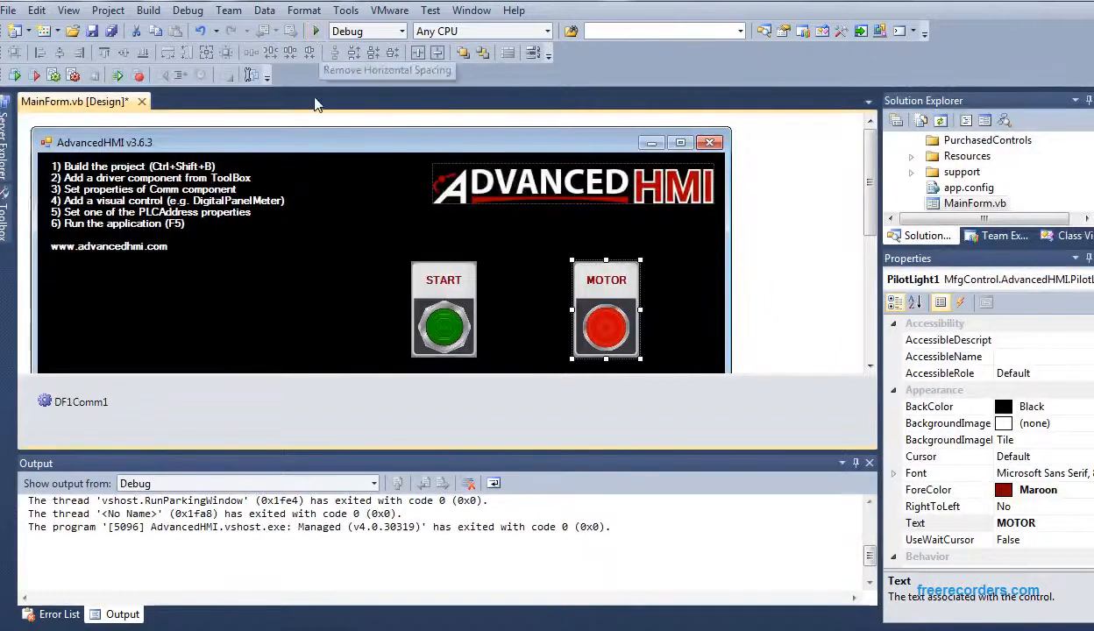
Run the HMI project and toggle START on and off, comparing the MOTOR light with rung 0000 in RSLogix Micro Starter Lite.
left_click(318, 33)
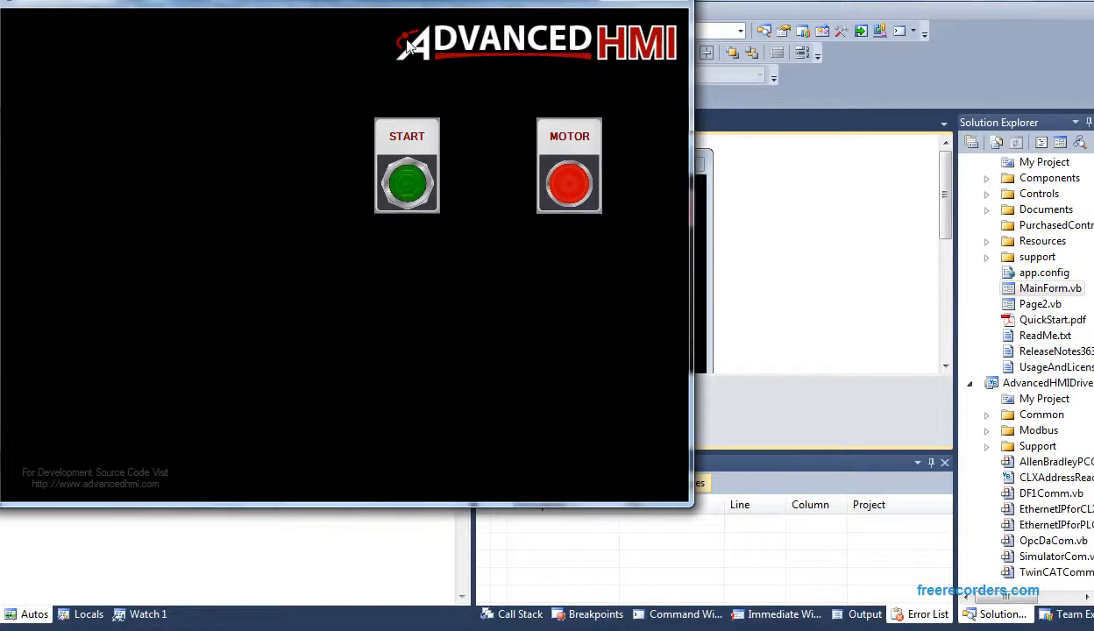
left_click(416, 183)
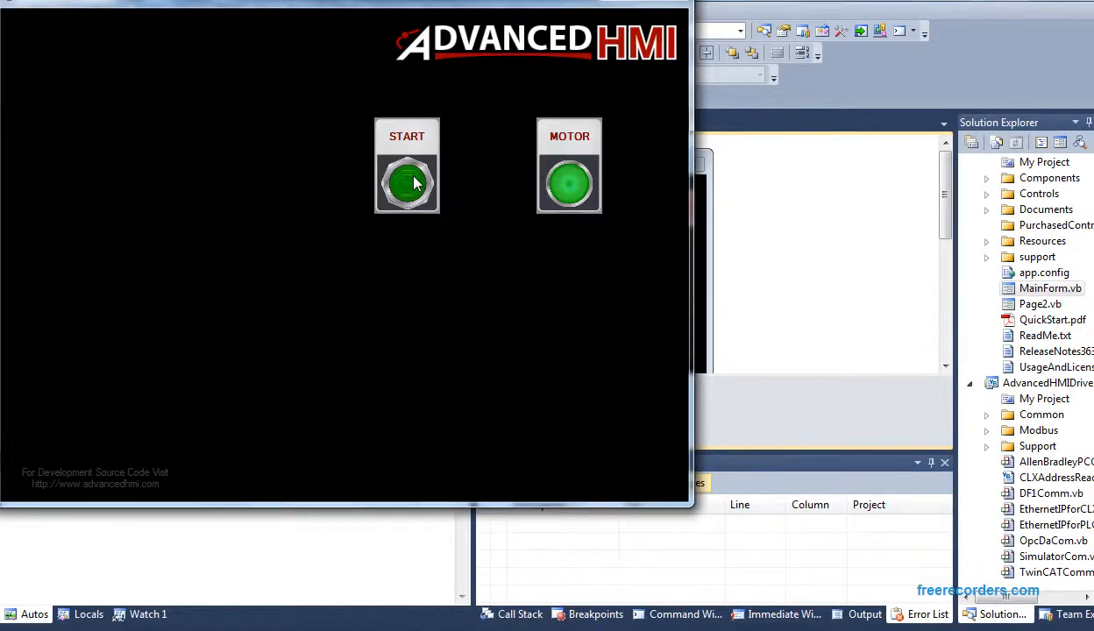
left_click(575, 630)
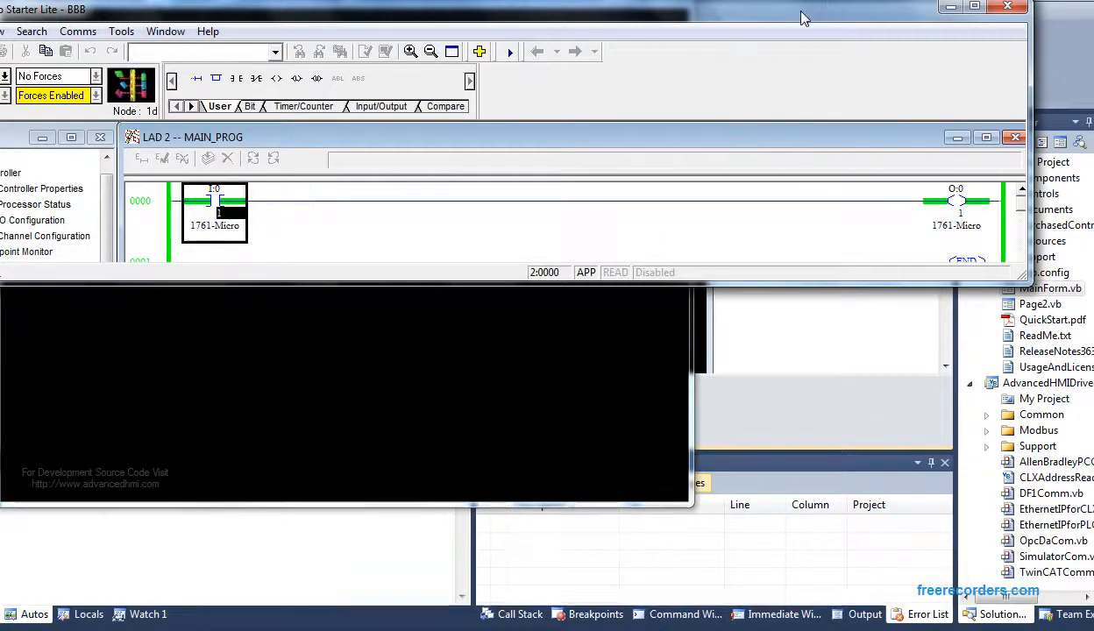
left_click_drag(789, 12, 872, 273)
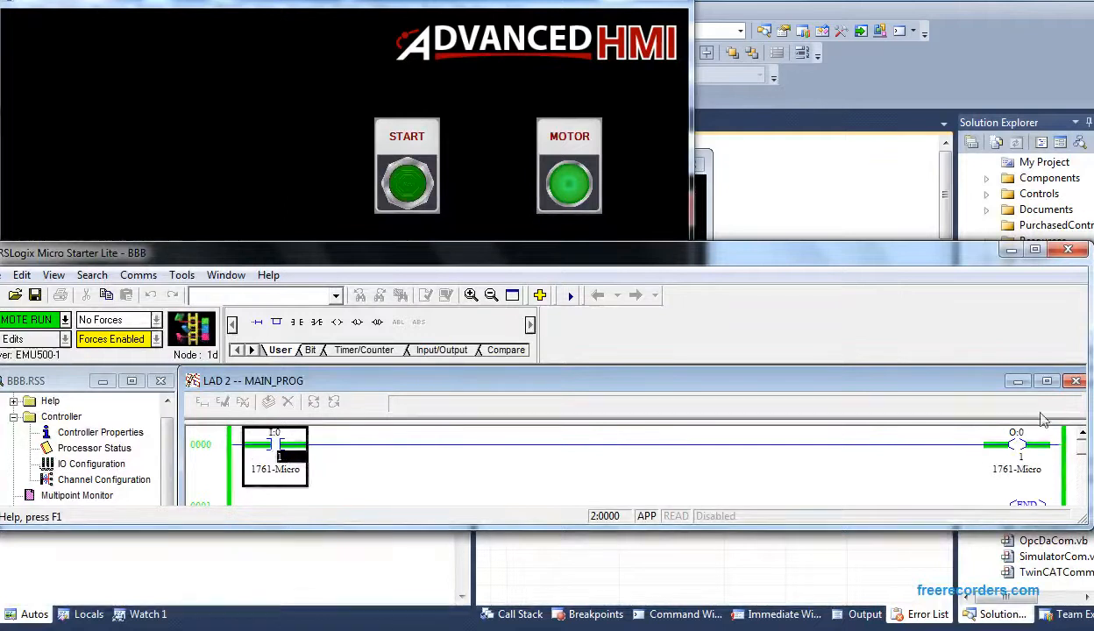
left_click(407, 186)
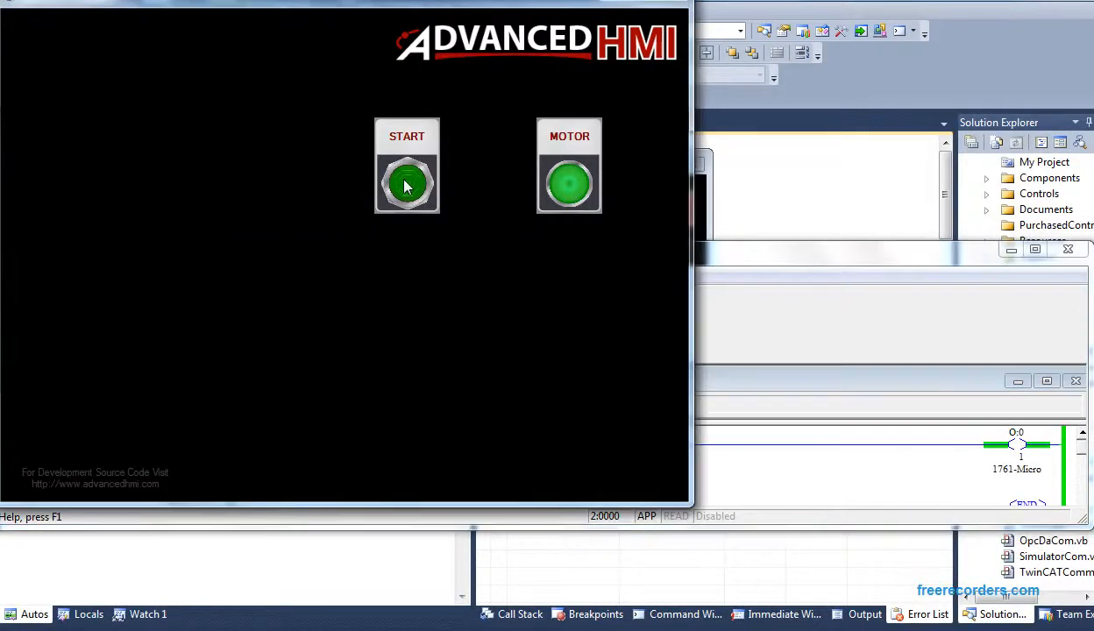
left_click(814, 338)
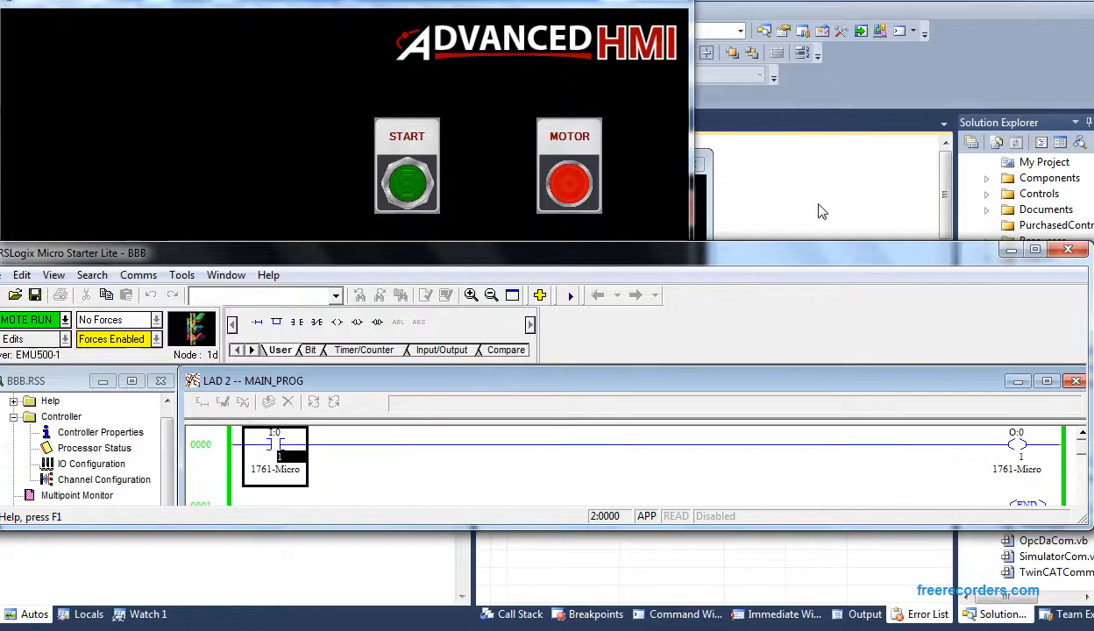
Return to Visual Studio, open the project's QuickStart.pdf, and close it without normalizing its line endings.
left_click(297, 171)
left_click(880, 168)
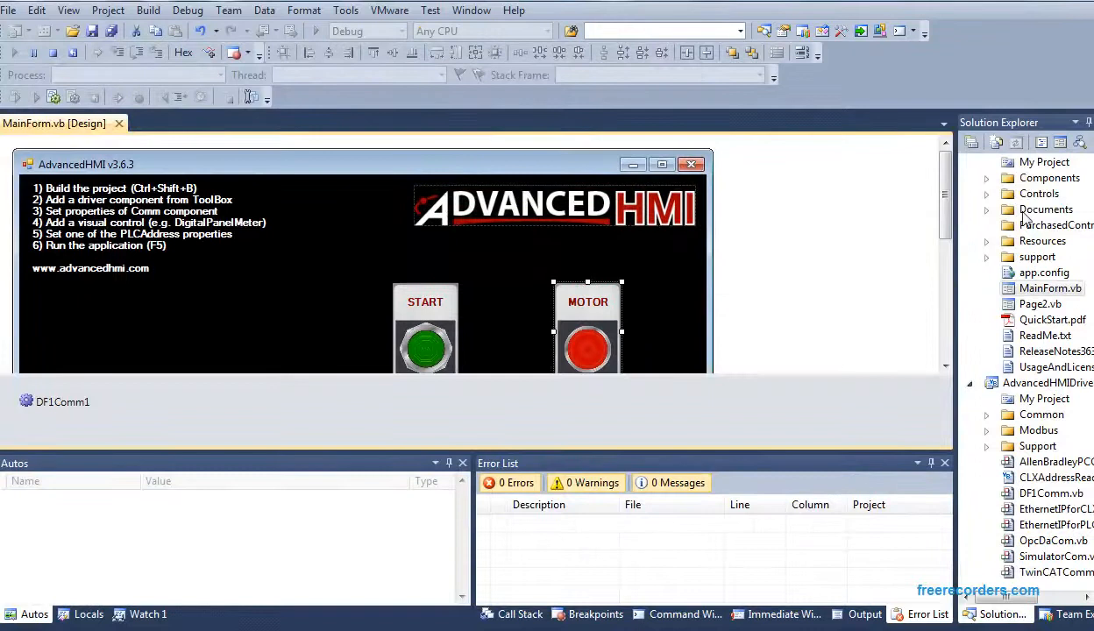
double_click(1052, 321)
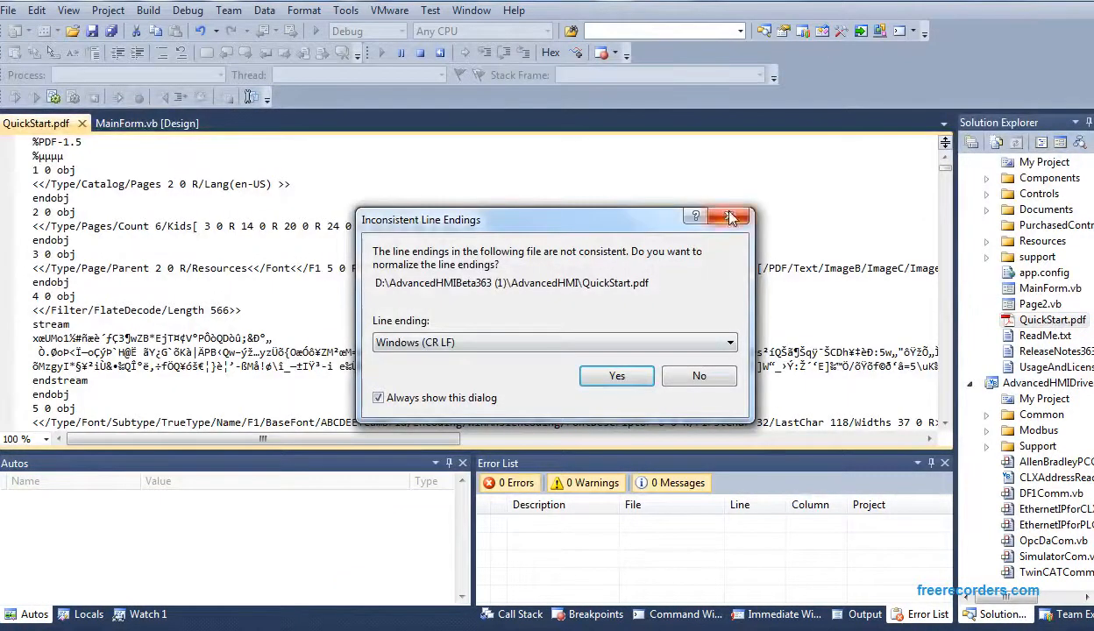
left_click(728, 217)
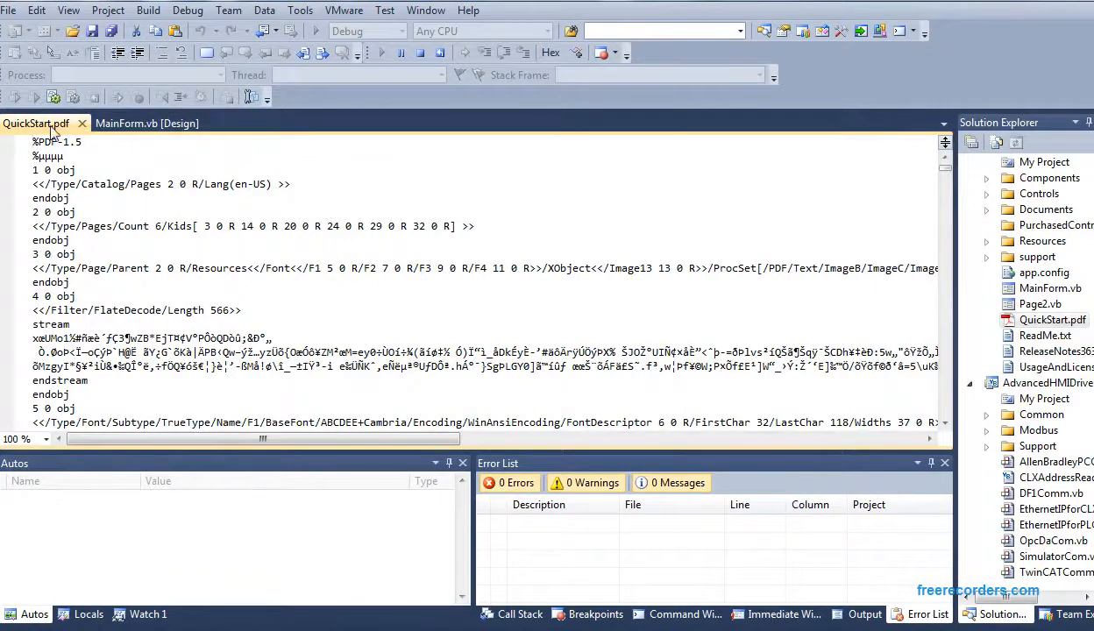
left_click(82, 125)
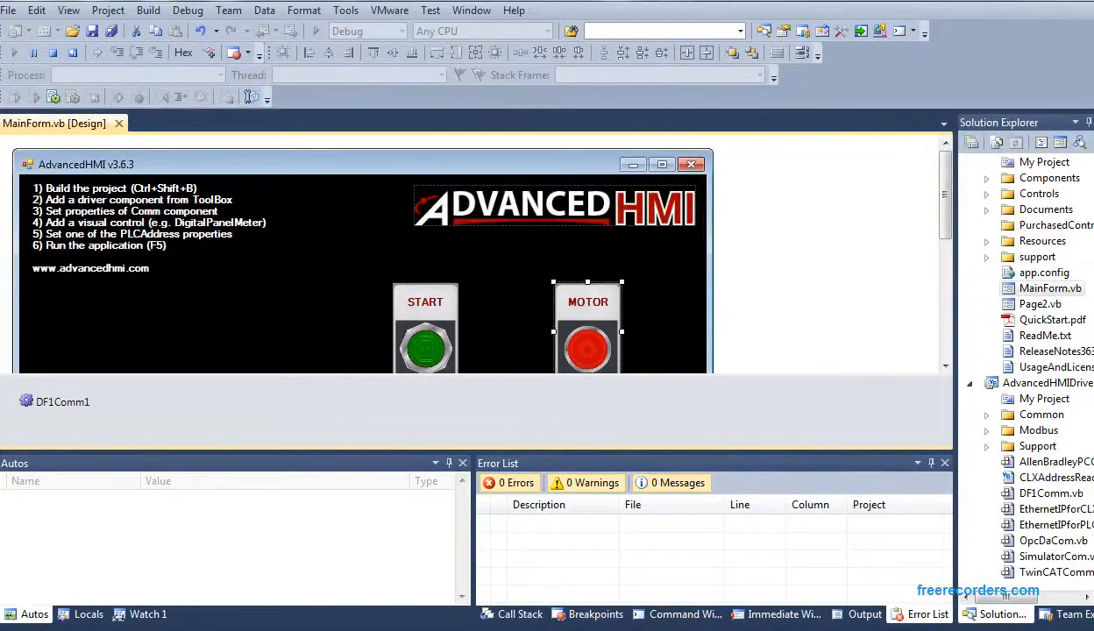
Switch to the com0com setup to check the virtual port pair, and minimize its window.
mouse_move(613, 630)
left_click(594, 572)
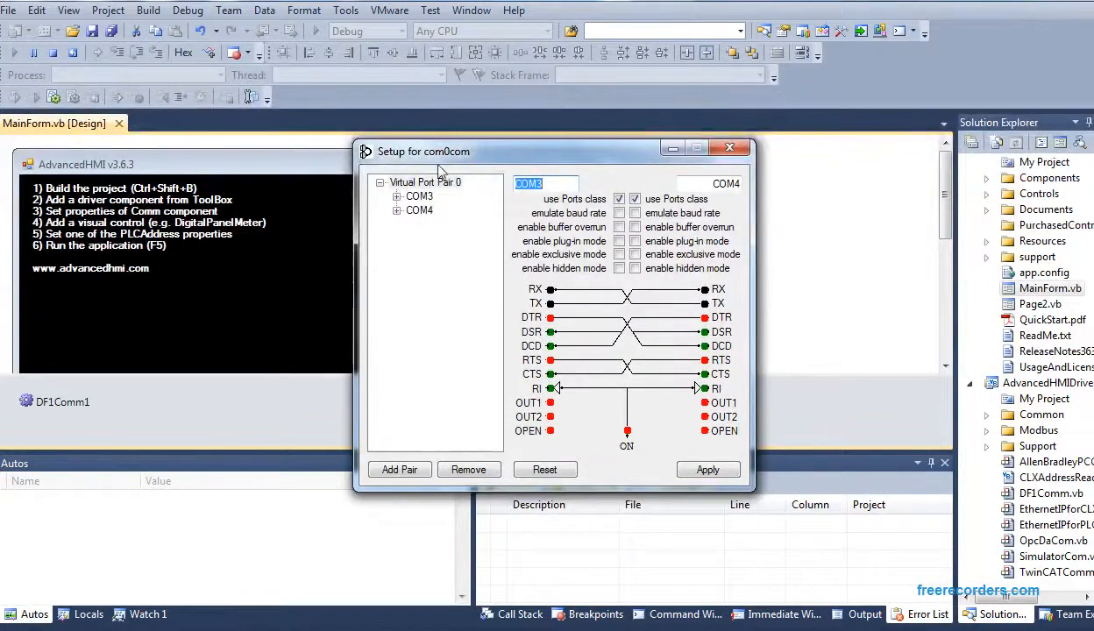
left_click(672, 151)
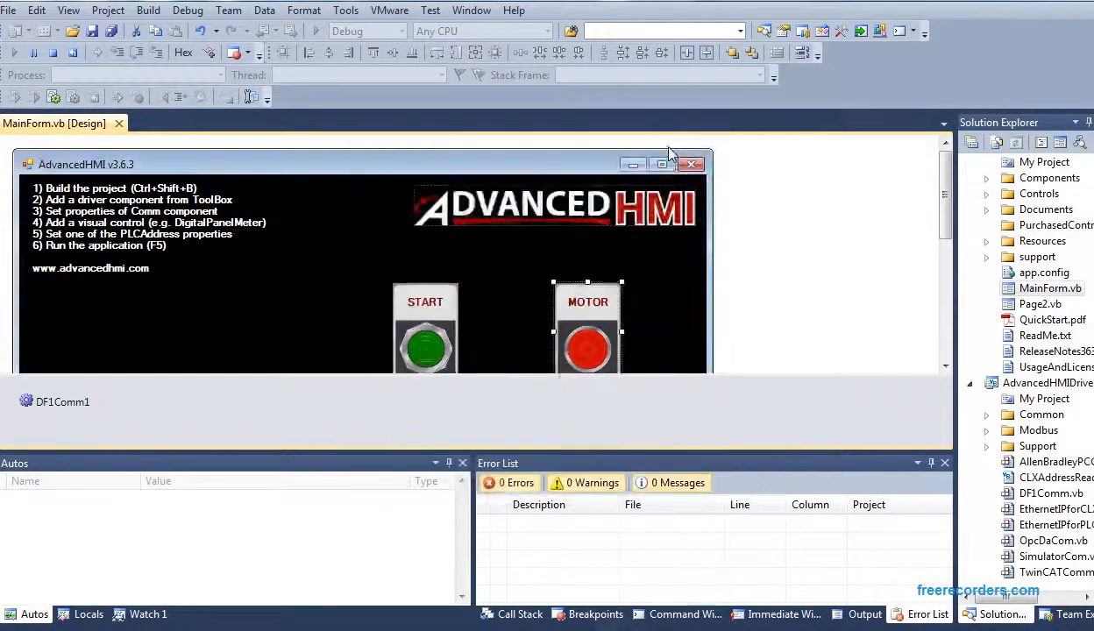